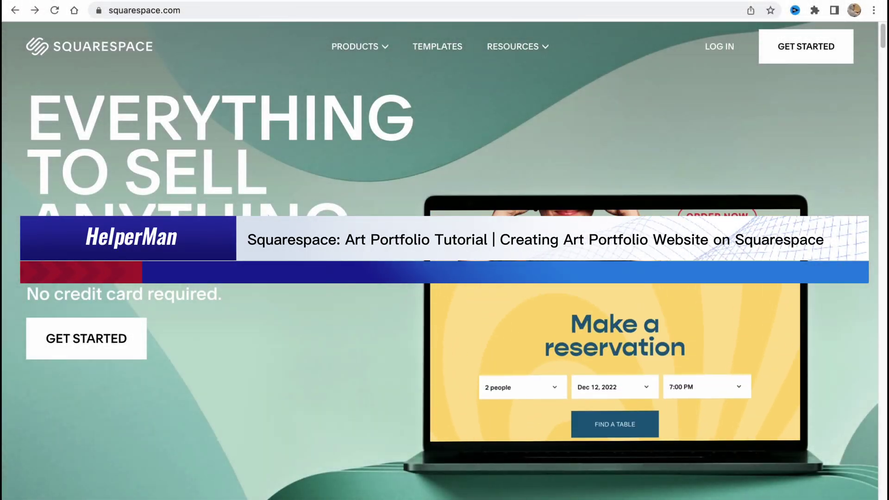
- Browse the Squarespace homepage, then start a new website to reach the template gallery
{"action": "scroll", "coordinate": [356, 243], "scroll_direction": "down", "scroll_amount": 2}
{"action": "scroll", "coordinate": [357, 242], "scroll_direction": "down", "scroll_amount": 3}
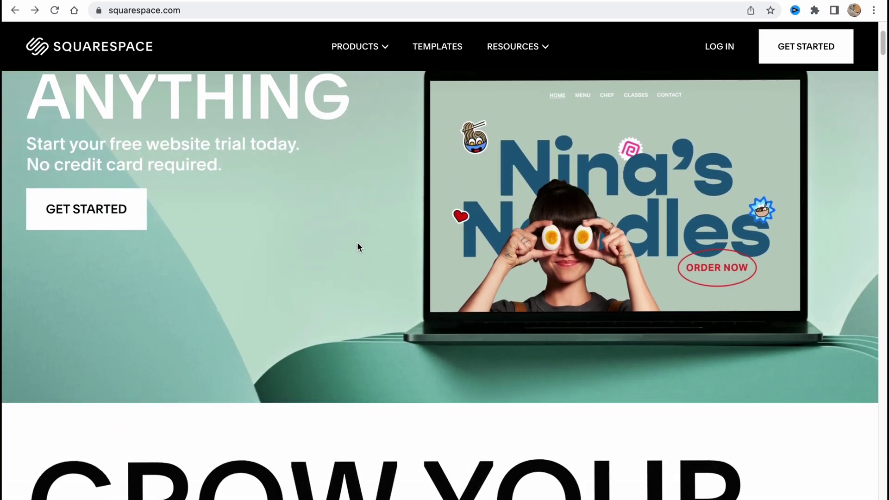
{"action": "scroll", "coordinate": [357, 243], "scroll_direction": "down", "scroll_amount": 5}
{"action": "scroll", "coordinate": [357, 242], "scroll_direction": "down", "scroll_amount": 5}
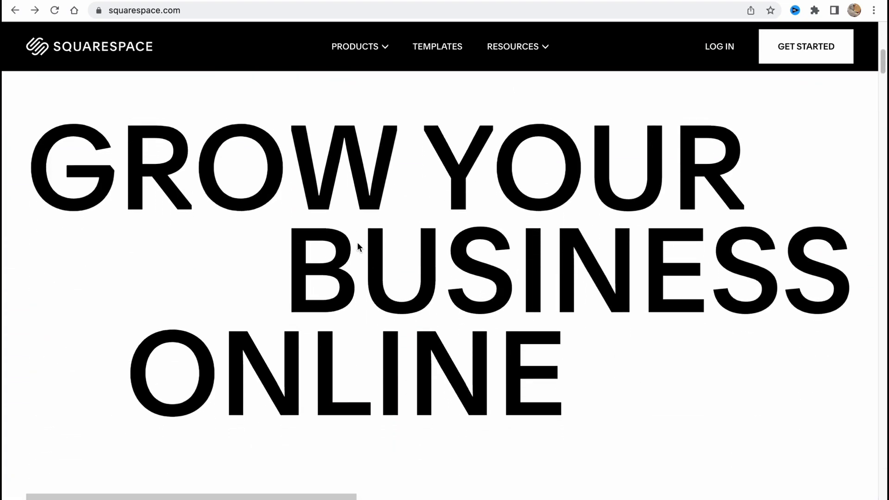
{"action": "scroll", "coordinate": [358, 242], "scroll_direction": "up", "scroll_amount": 2}
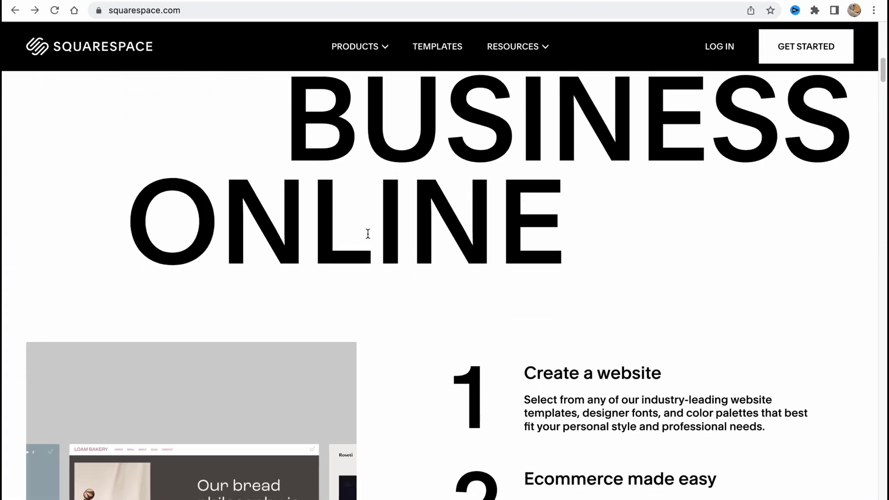
{"action": "scroll", "coordinate": [369, 235], "scroll_direction": "down", "scroll_amount": 2}
{"action": "scroll", "coordinate": [367, 236], "scroll_direction": "up", "scroll_amount": 4}
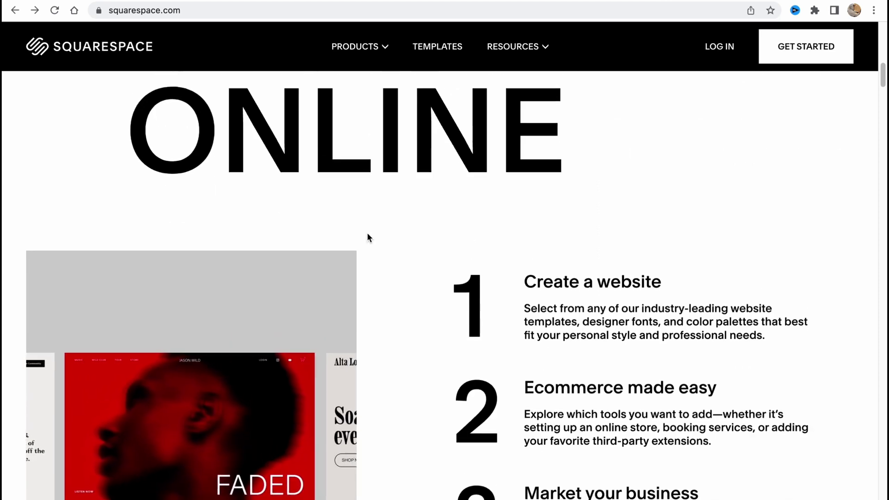
{"action": "scroll", "coordinate": [367, 234], "scroll_direction": "up", "scroll_amount": 7}
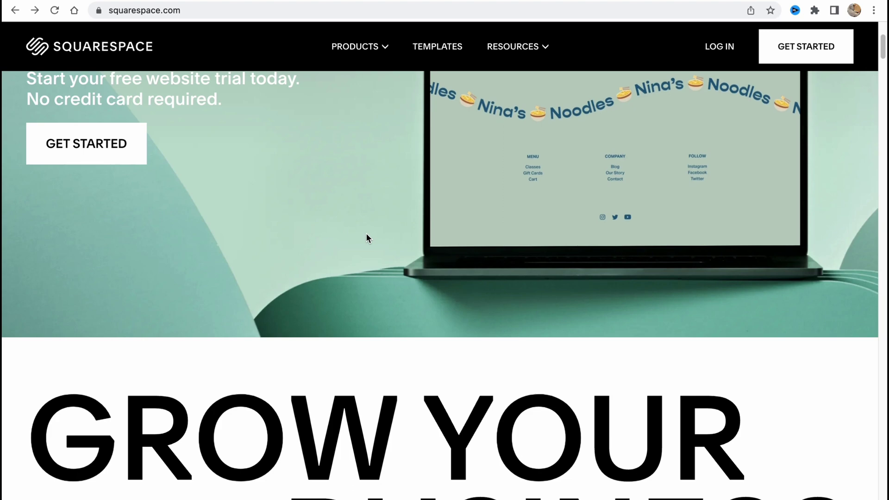
{"action": "scroll", "coordinate": [366, 234], "scroll_direction": "up", "scroll_amount": 4}
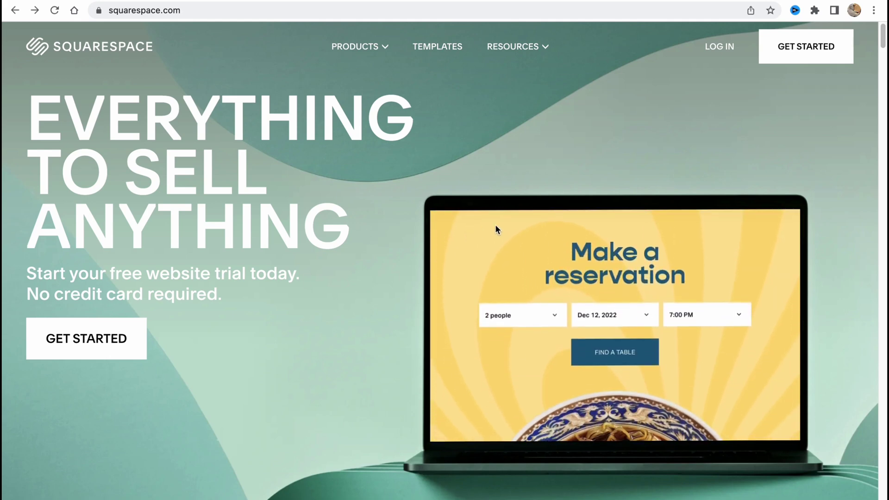
{"action": "left_click", "coordinate": [801, 63]}
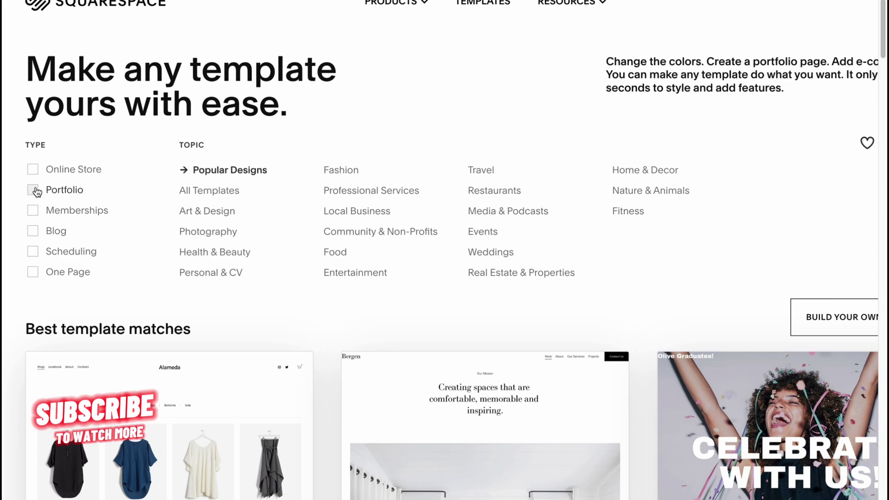
- Filter templates to Portfolio in Art & Design and browse matches like Novo, Cami and Agaro
{"action": "left_click", "coordinate": [33, 190]}
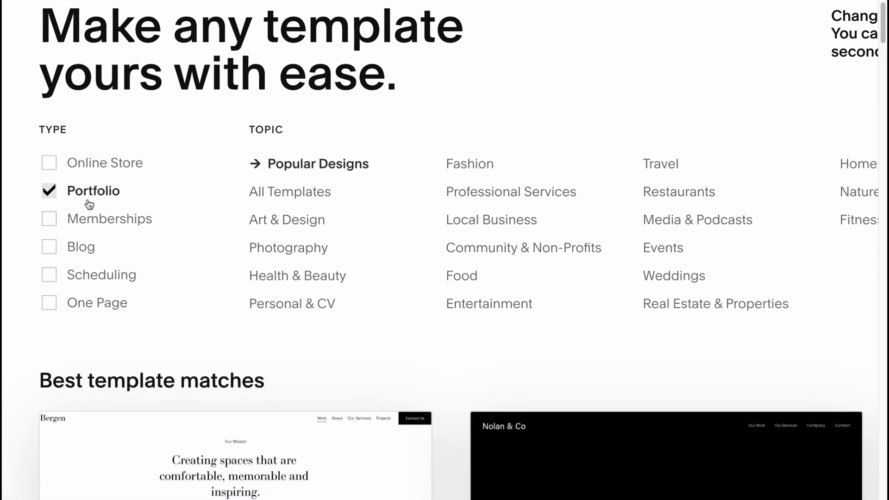
{"action": "left_click", "coordinate": [287, 225]}
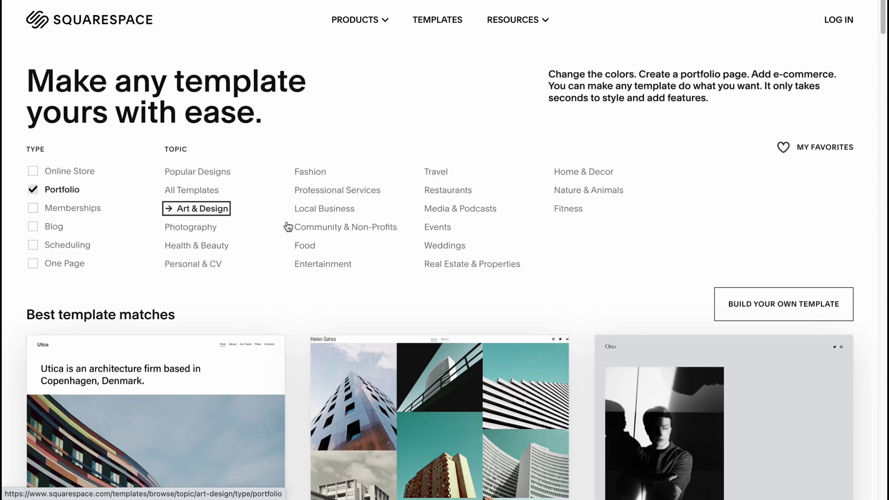
{"action": "scroll", "coordinate": [403, 252], "scroll_direction": "down", "scroll_amount": 14}
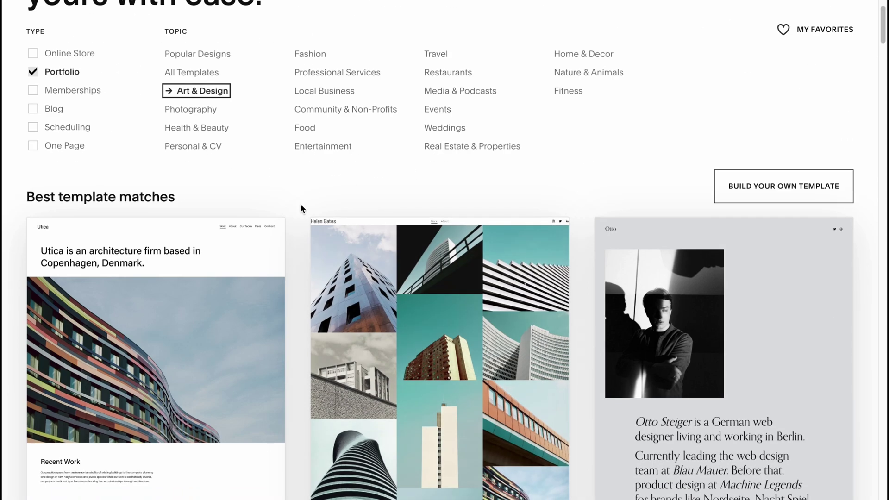
{"action": "scroll", "coordinate": [337, 221], "scroll_direction": "down", "scroll_amount": 12}
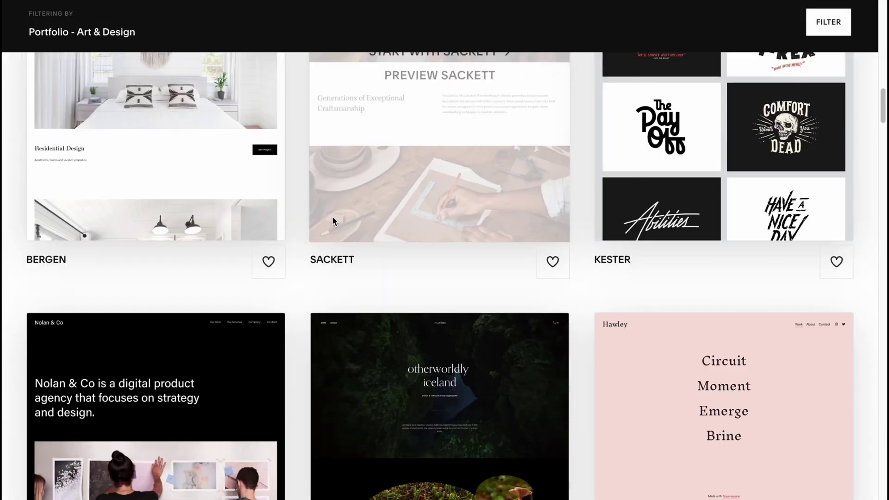
{"action": "scroll", "coordinate": [331, 216], "scroll_direction": "down", "scroll_amount": 10}
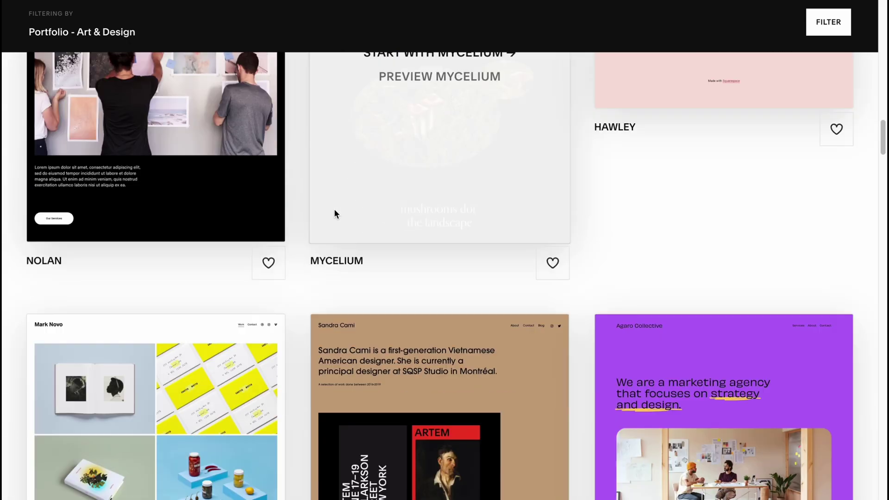
{"action": "scroll", "coordinate": [334, 213], "scroll_direction": "down", "scroll_amount": 4}
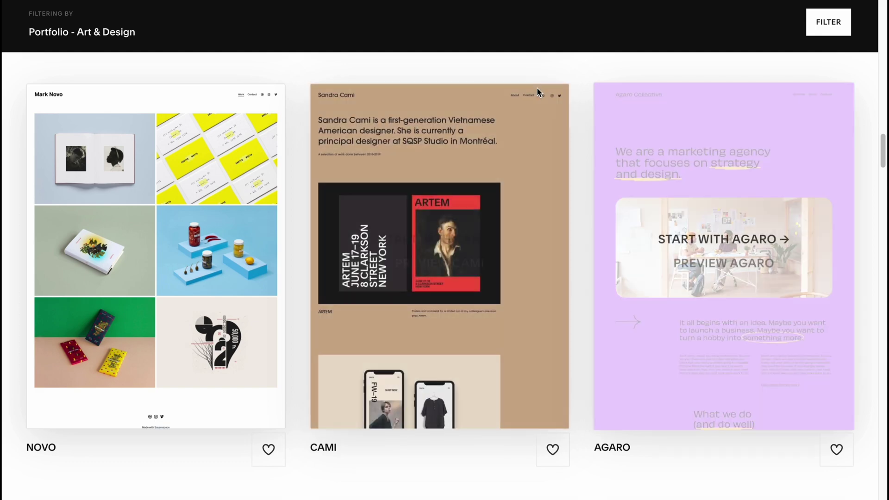
- Preview the Novo template and check its layout at tablet and phone sizes
{"action": "mouse_move", "coordinate": [152, 289]}
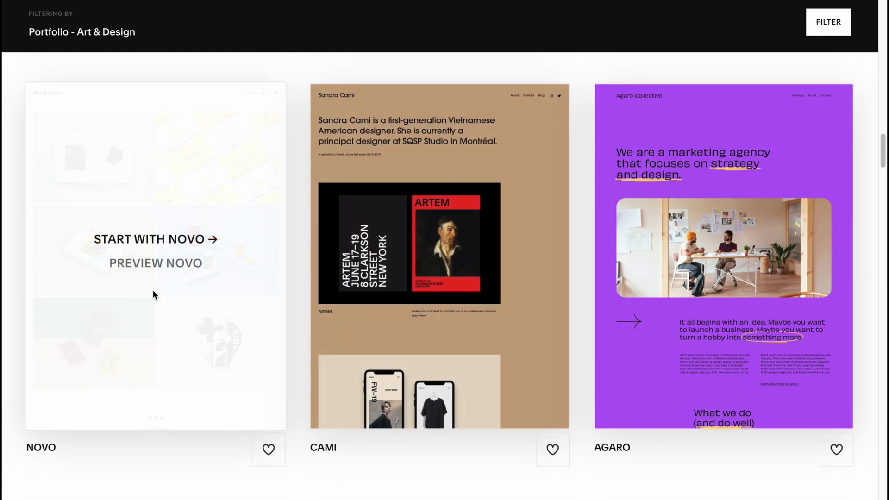
{"action": "left_click", "coordinate": [160, 266]}
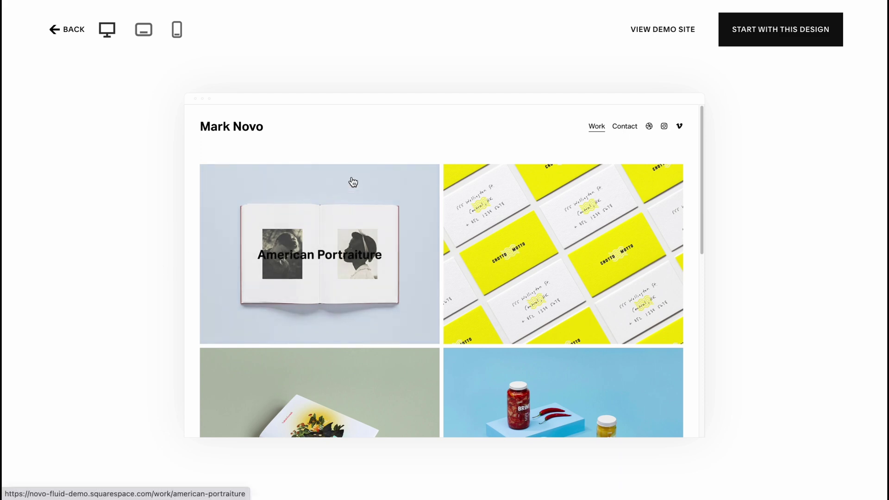
{"action": "scroll", "coordinate": [359, 186], "scroll_direction": "down", "scroll_amount": 3}
{"action": "scroll", "coordinate": [366, 190], "scroll_direction": "down", "scroll_amount": 5}
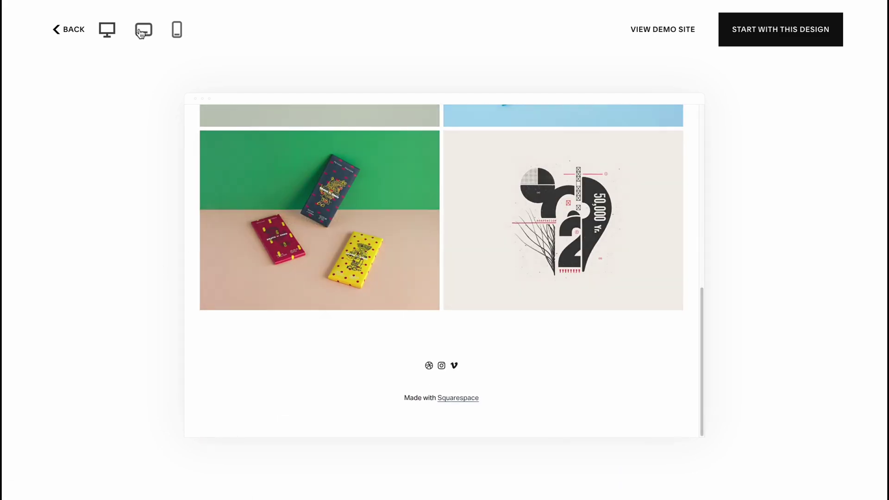
{"action": "left_click", "coordinate": [143, 30]}
{"action": "left_click", "coordinate": [177, 31]}
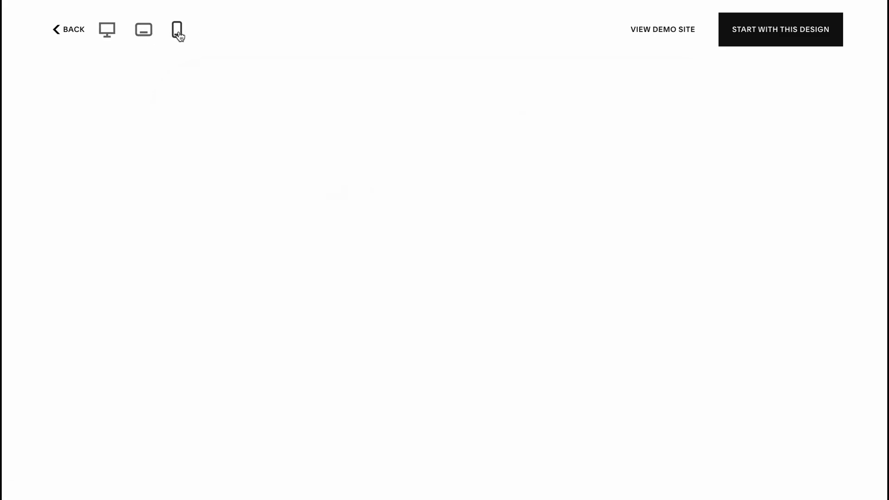
{"action": "scroll", "coordinate": [445, 241], "scroll_direction": "up", "scroll_amount": 5}
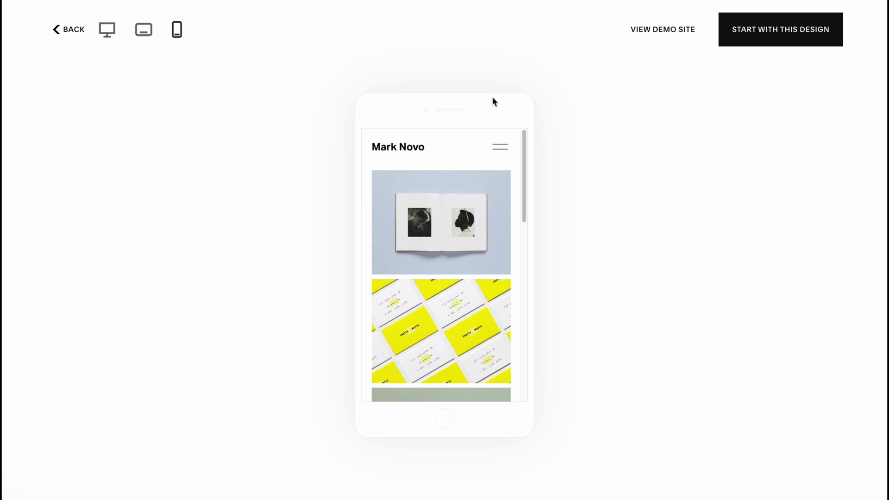
- Start a site from the Novo design and sign up with a Google account
{"action": "left_click", "coordinate": [769, 37]}
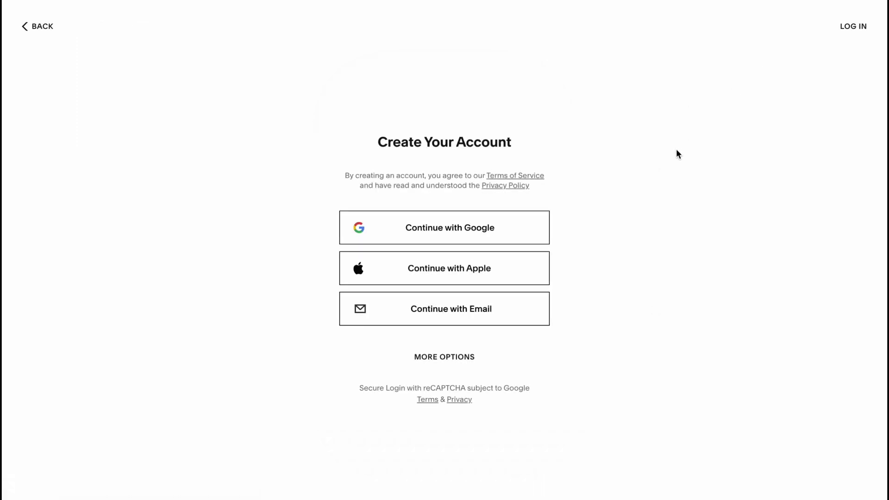
{"action": "left_click", "coordinate": [442, 231]}
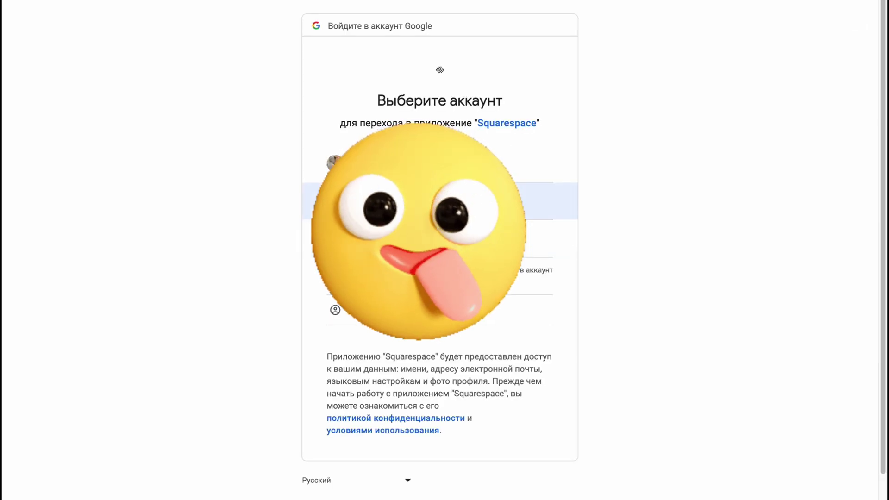
{"action": "left_click", "coordinate": [442, 236]}
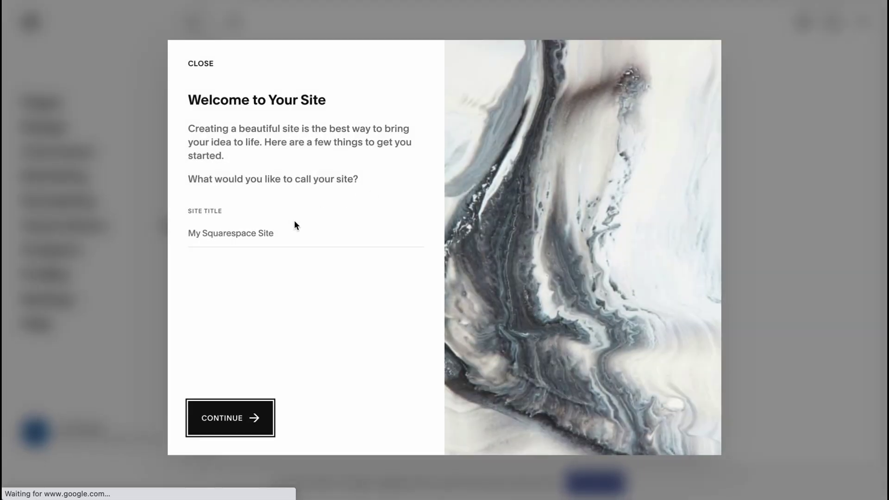
- Title the site 'Art Portfolio' and step through the welcome tour to the editor
{"action": "left_click", "coordinate": [295, 234]}
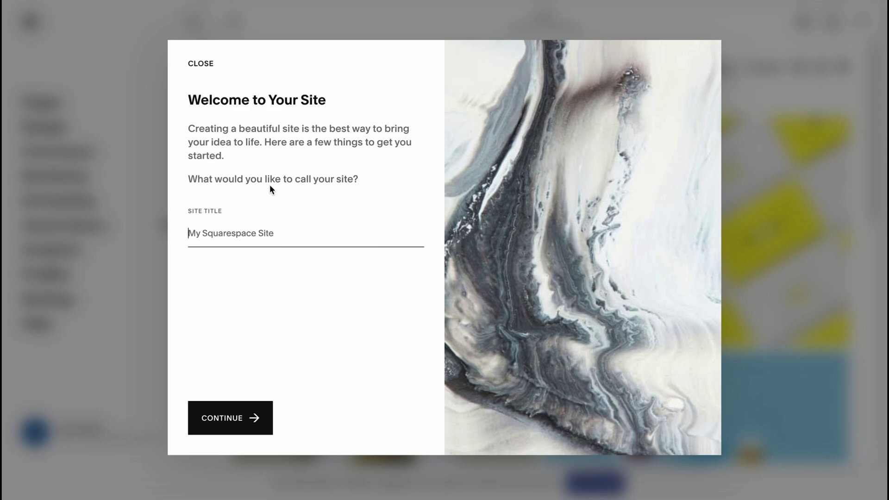
{"action": "type", "text": "Art Portfolio"}
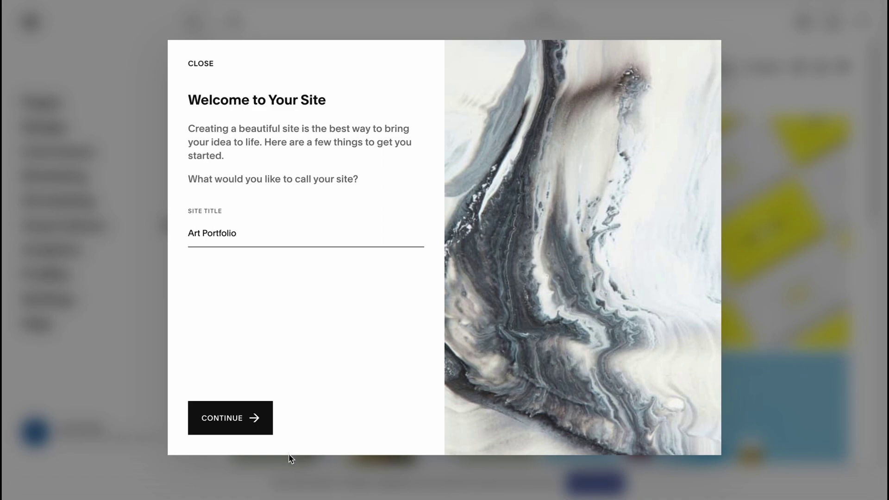
{"action": "left_click", "coordinate": [254, 423]}
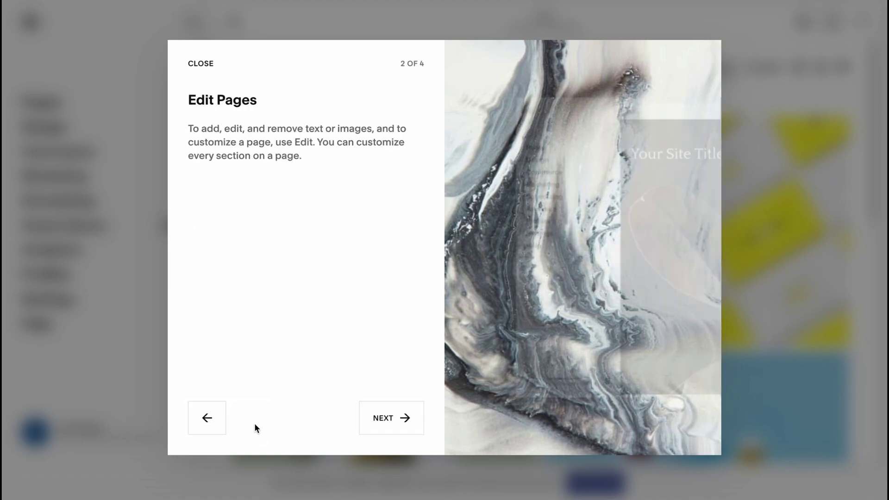
{"action": "left_click", "coordinate": [376, 418]}
{"action": "left_click", "coordinate": [378, 423]}
{"action": "left_click", "coordinate": [379, 426]}
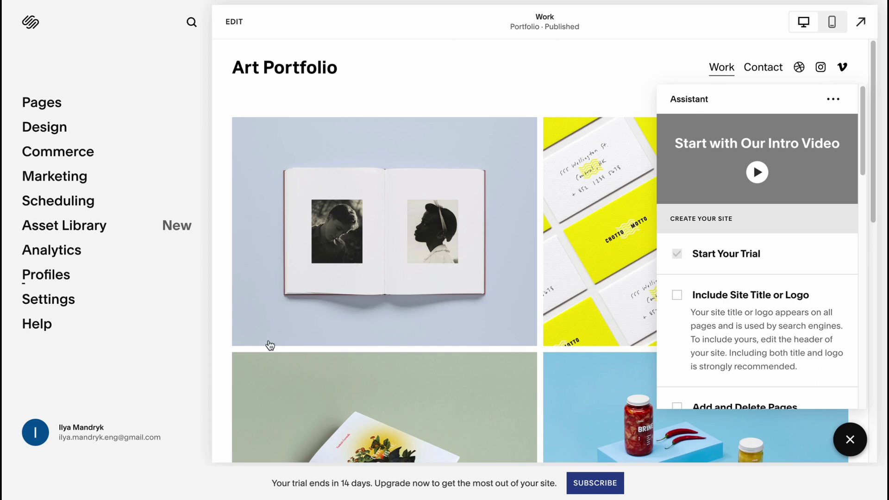
- Close the assistant, go to the dashboard, confirm no domains exist, and return to websites
{"action": "left_click", "coordinate": [851, 440]}
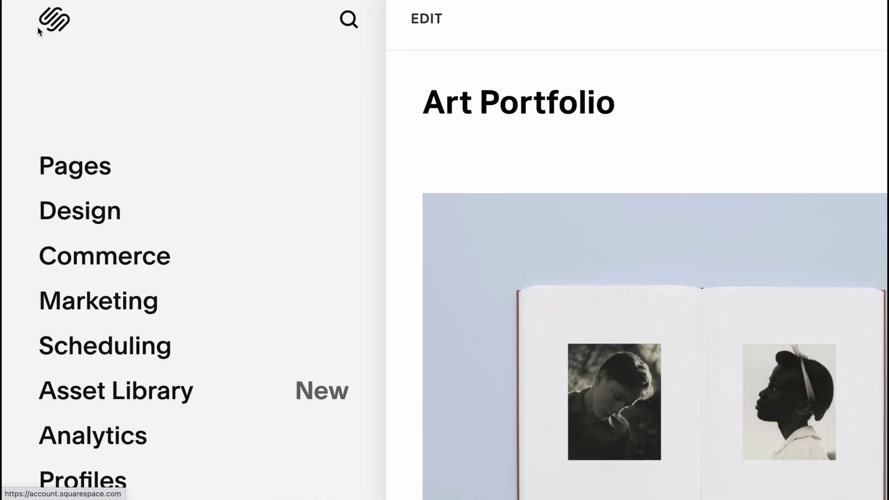
{"action": "left_click", "coordinate": [61, 24]}
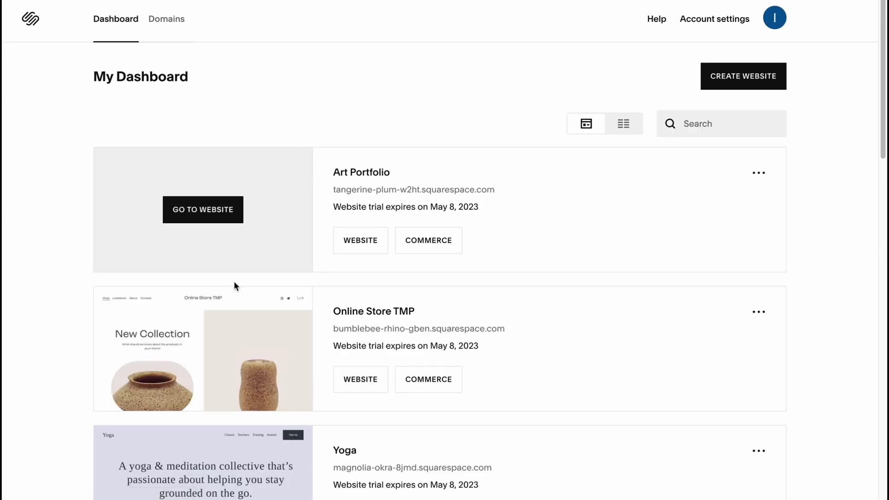
{"action": "left_click", "coordinate": [757, 175]}
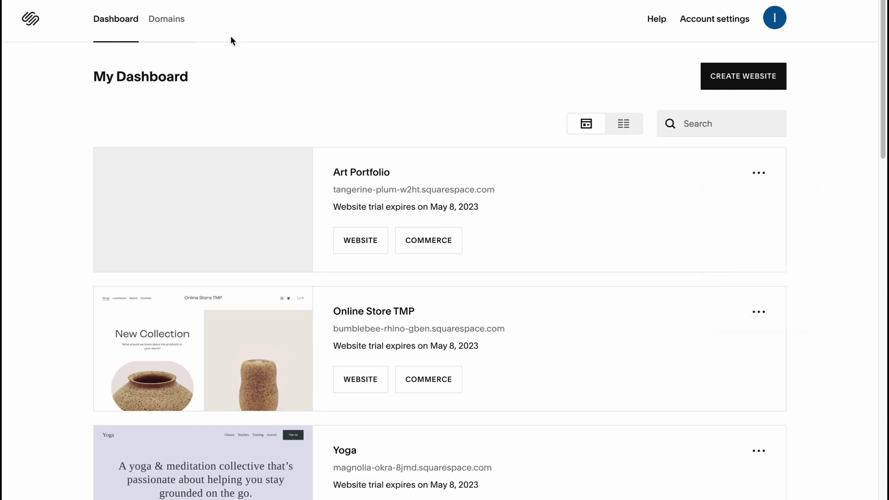
{"action": "left_click", "coordinate": [169, 21]}
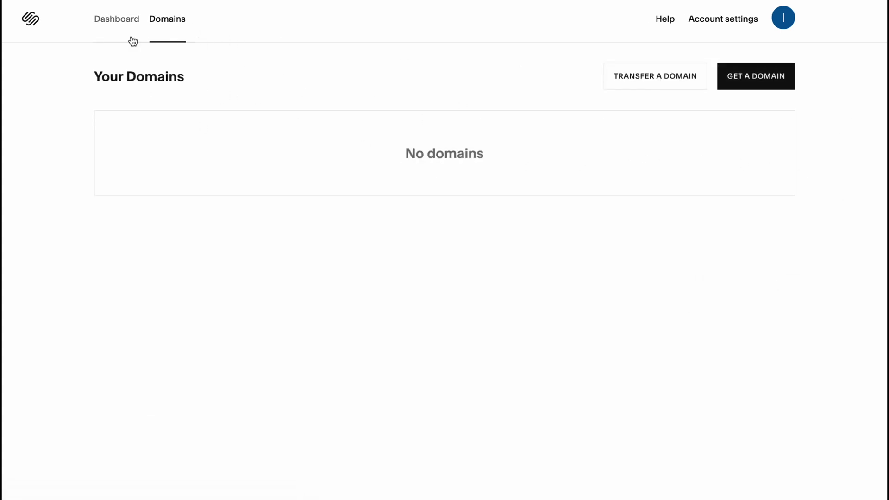
{"action": "left_click", "coordinate": [117, 24]}
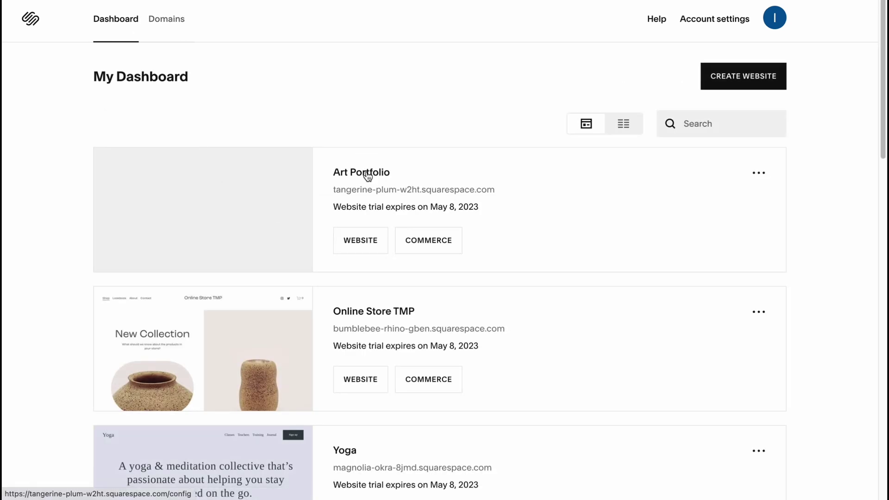
- Open Art Portfolio, view its Traffic Sources analytics, then go to its Design settings
{"action": "left_click", "coordinate": [363, 174]}
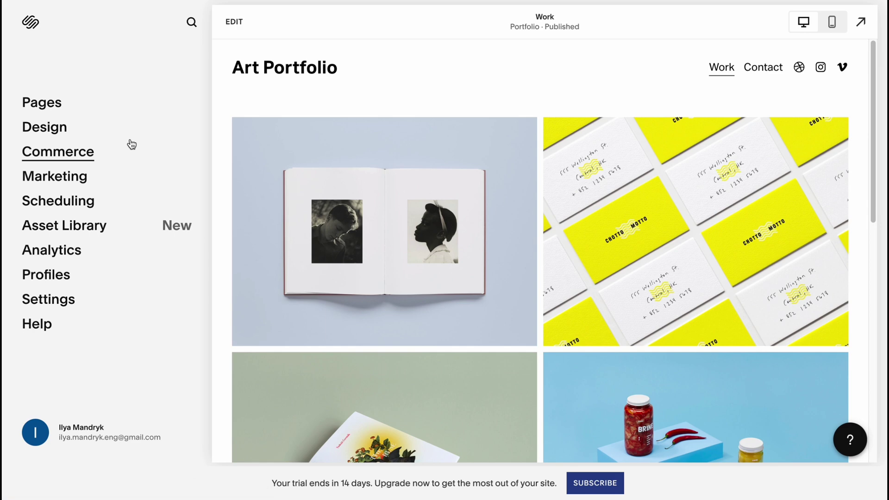
{"action": "left_click", "coordinate": [64, 256]}
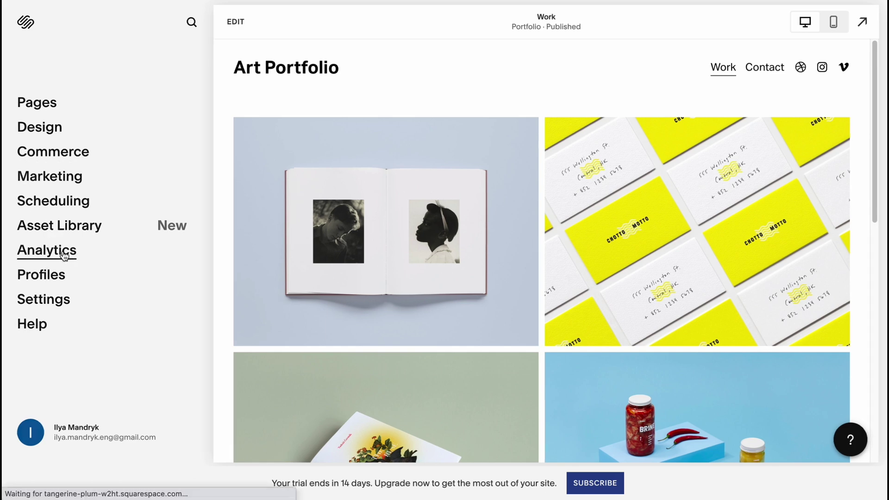
{"action": "left_click", "coordinate": [70, 318]}
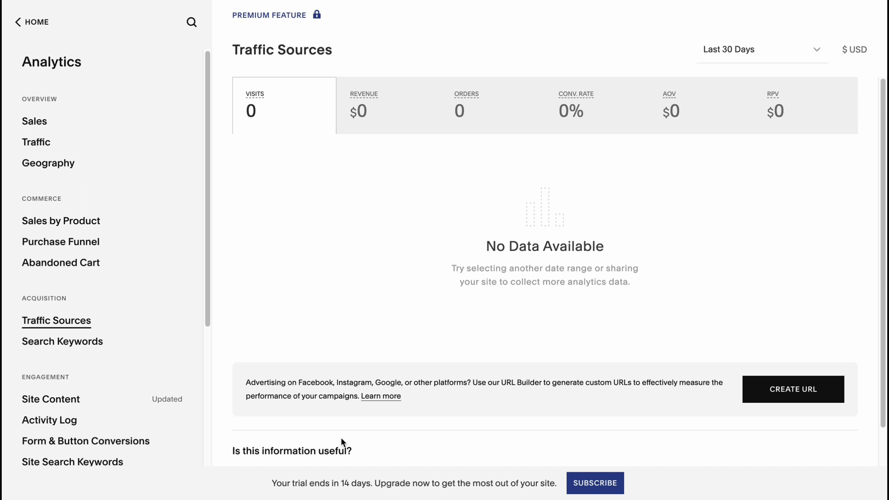
{"action": "left_click", "coordinate": [26, 23]}
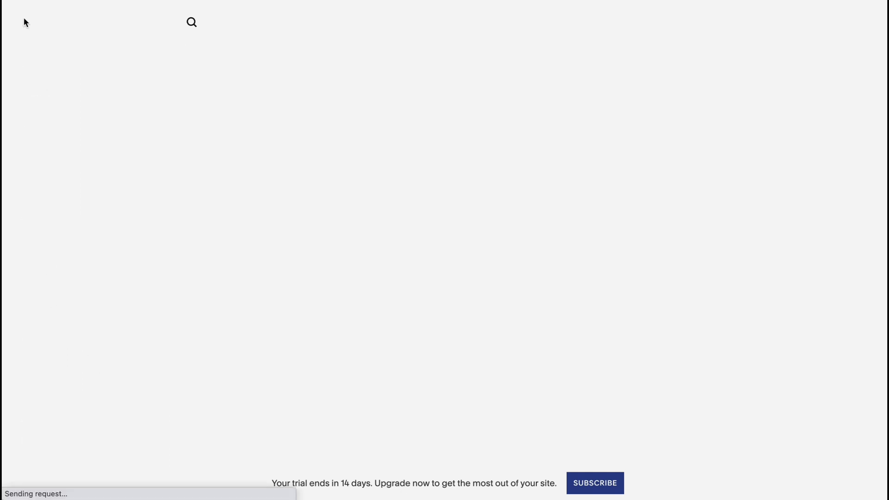
{"action": "left_click", "coordinate": [50, 134]}
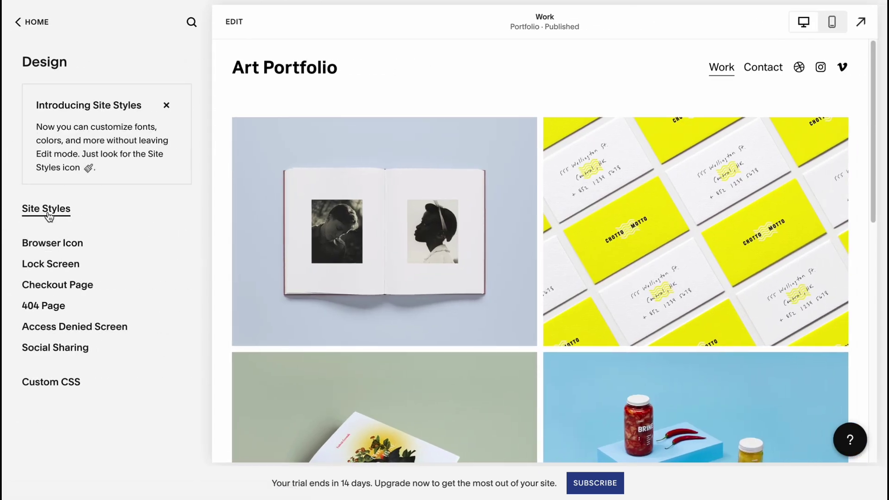
- Switch the site font pack to Gopher, after trying Thrillers, and save
{"action": "left_click", "coordinate": [48, 216]}
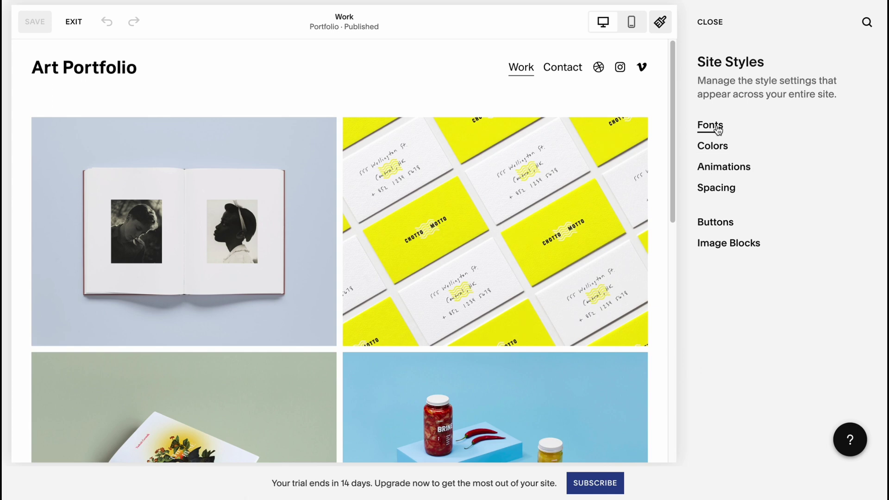
{"action": "left_click", "coordinate": [713, 126]}
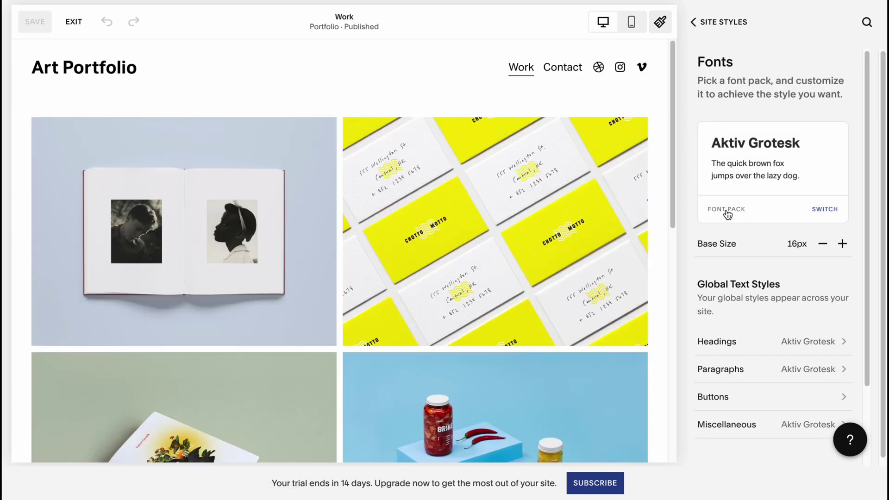
{"action": "left_click", "coordinate": [832, 212]}
{"action": "left_click", "coordinate": [782, 281]}
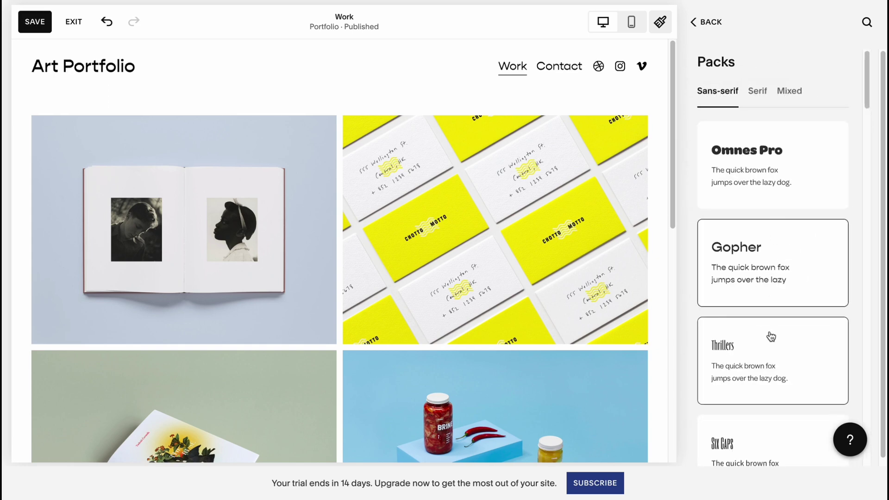
{"action": "left_click", "coordinate": [763, 354]}
{"action": "left_click", "coordinate": [770, 278]}
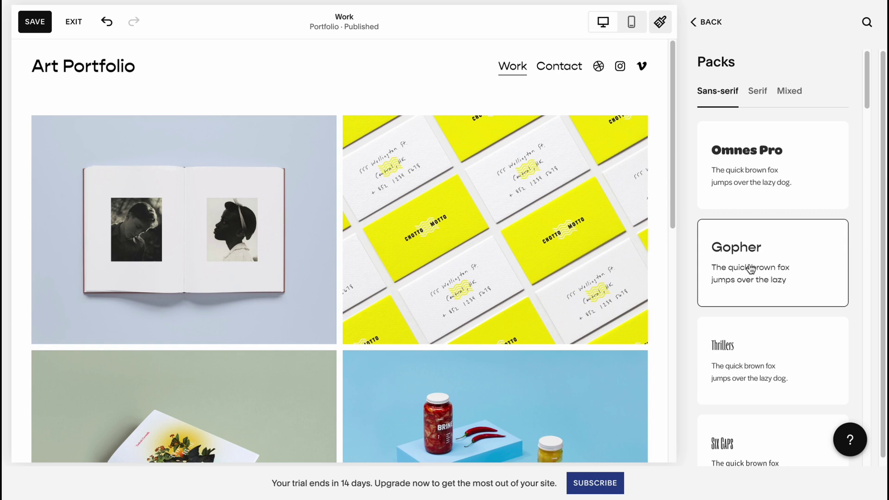
{"action": "left_click", "coordinate": [28, 22]}
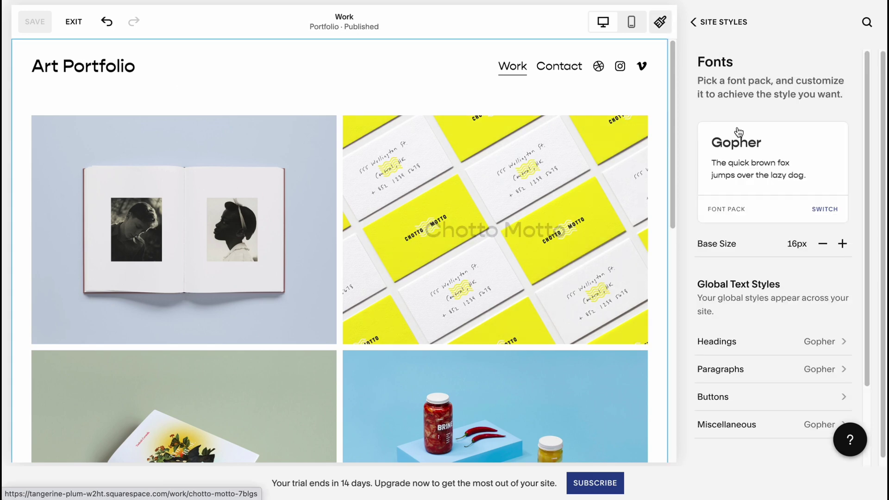
{"action": "left_click", "coordinate": [691, 22]}
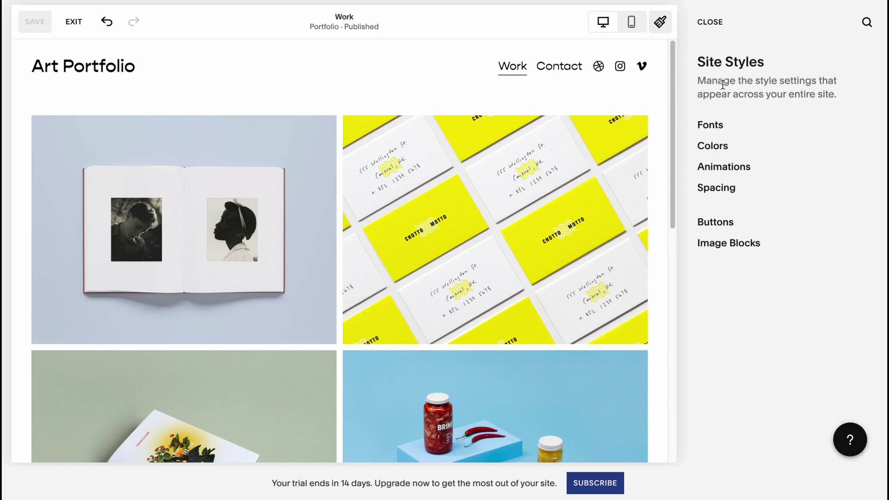
- Open the colour palette editor and try several preset palettes, including orange-teal and gold-pink-purple
{"action": "left_click", "coordinate": [709, 147]}
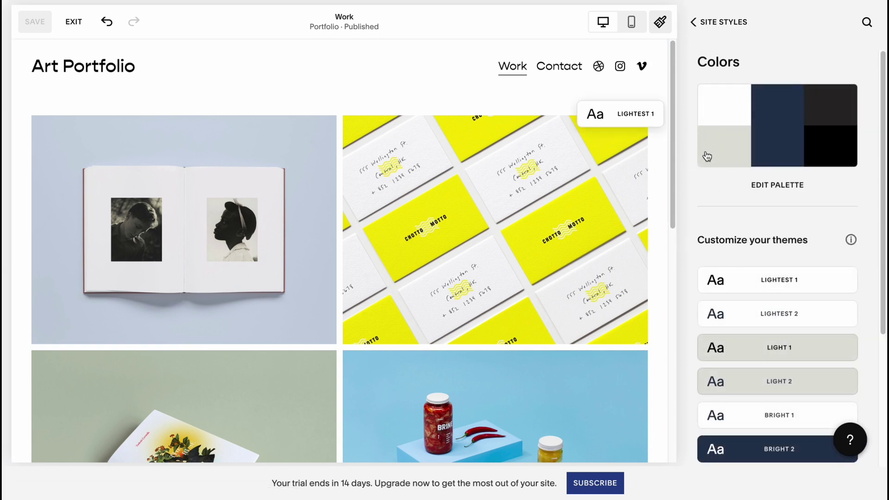
{"action": "left_click", "coordinate": [775, 186]}
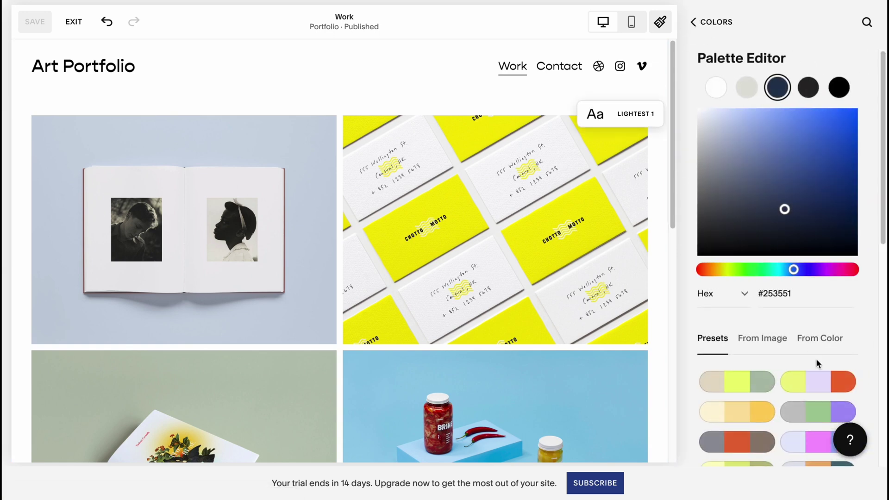
{"action": "left_click", "coordinate": [818, 382]}
{"action": "left_click", "coordinate": [816, 417]}
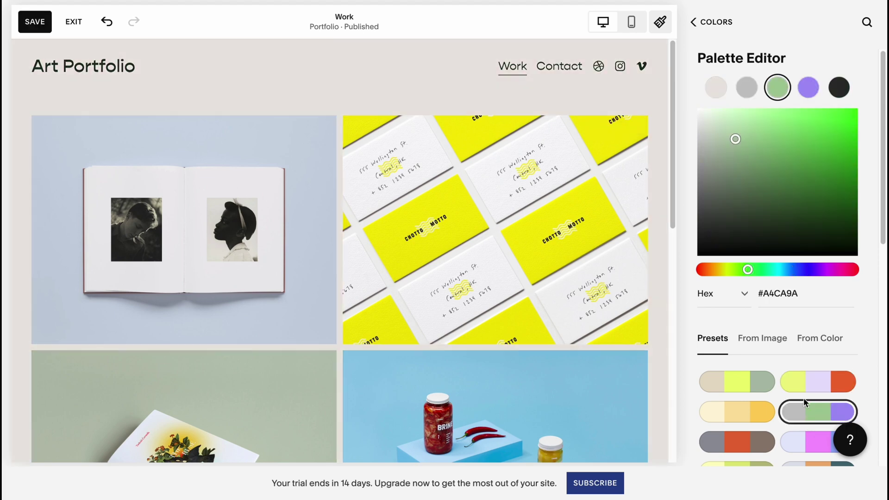
{"action": "scroll", "coordinate": [804, 399], "scroll_direction": "down", "scroll_amount": 1}
{"action": "left_click", "coordinate": [814, 418]}
{"action": "scroll", "coordinate": [815, 406], "scroll_direction": "down", "scroll_amount": 2}
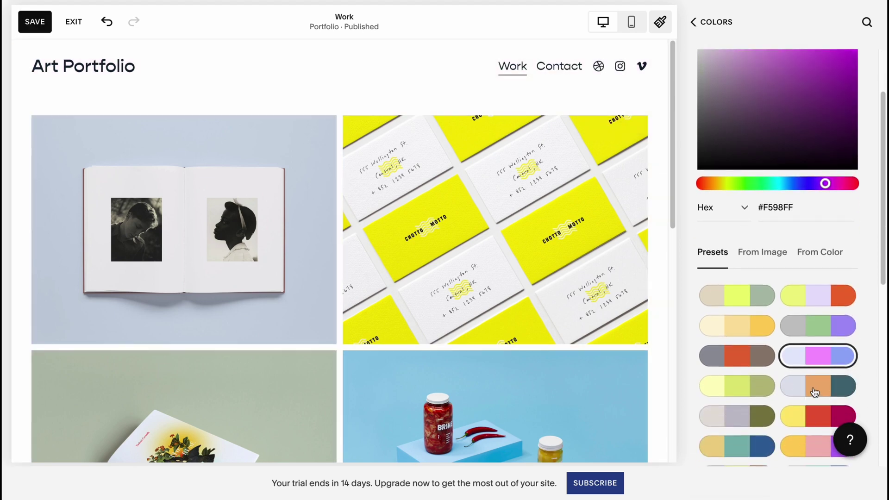
{"action": "left_click", "coordinate": [815, 393]}
{"action": "scroll", "coordinate": [817, 379], "scroll_direction": "down", "scroll_amount": 2}
{"action": "left_click", "coordinate": [822, 338]}
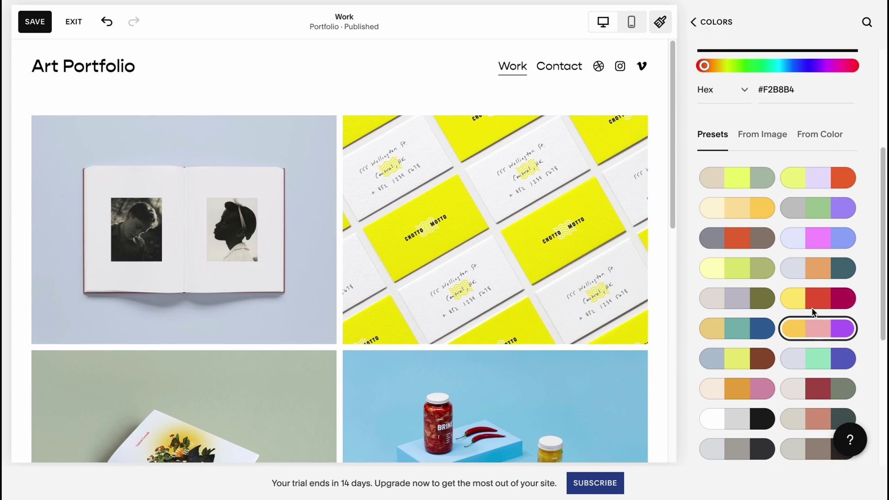
- Apply the blue-grey, orange and teal palette, save it, and return to Site Styles
{"action": "scroll", "coordinate": [462, 292], "scroll_direction": "down", "scroll_amount": 10}
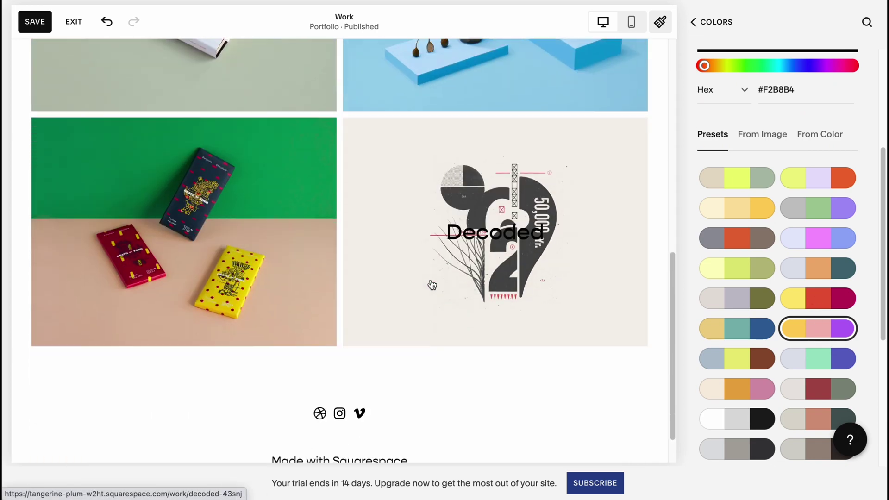
{"action": "scroll", "coordinate": [432, 285], "scroll_direction": "down", "scroll_amount": 1}
{"action": "left_click", "coordinate": [817, 268]}
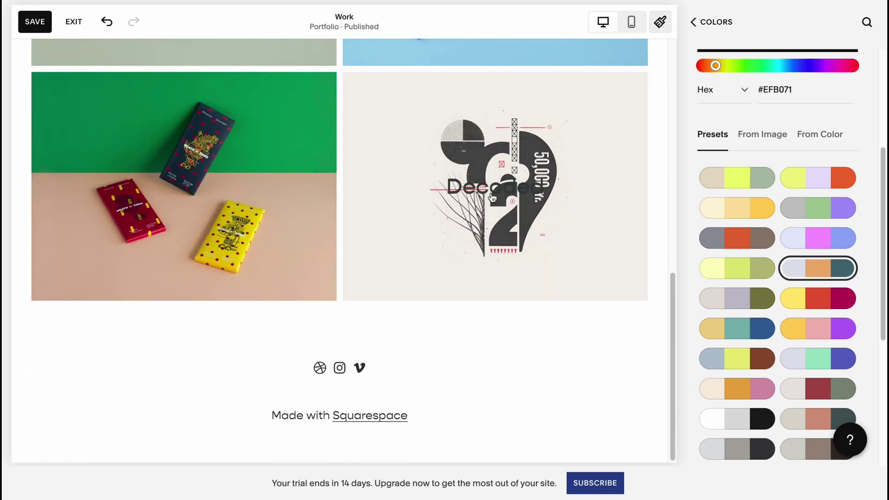
{"action": "scroll", "coordinate": [492, 199], "scroll_direction": "up", "scroll_amount": 11}
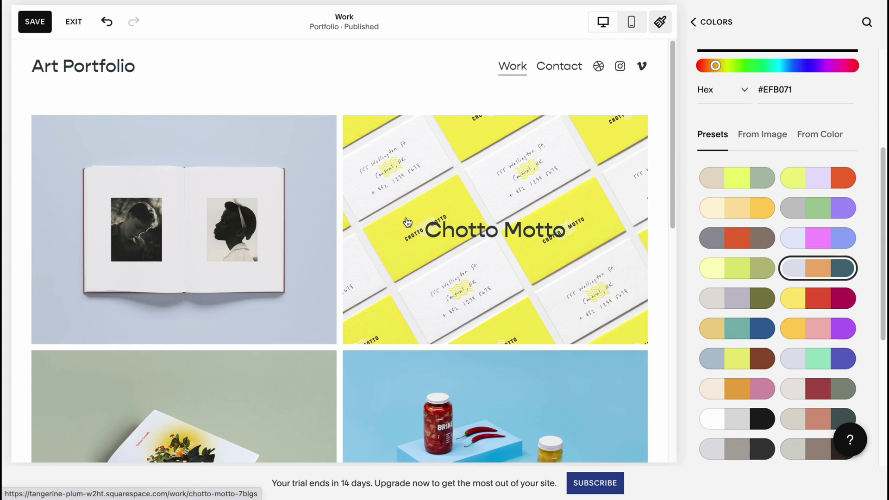
{"action": "left_click", "coordinate": [818, 268]}
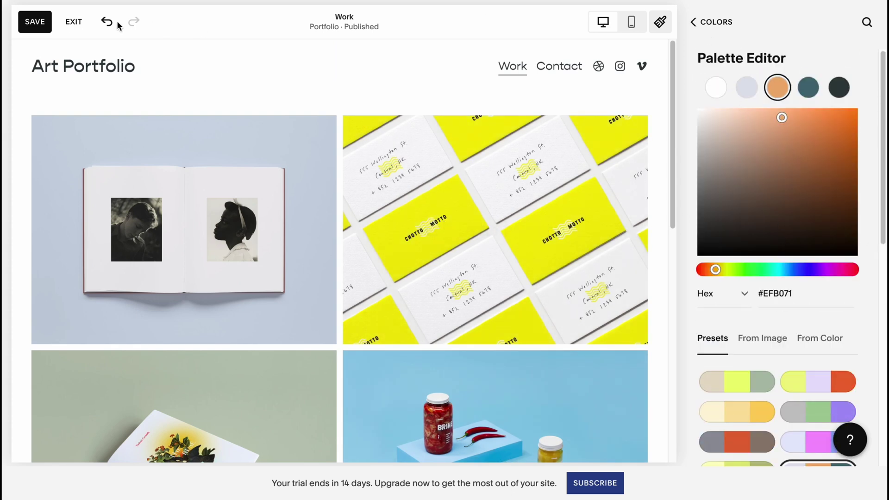
{"action": "left_click", "coordinate": [24, 27]}
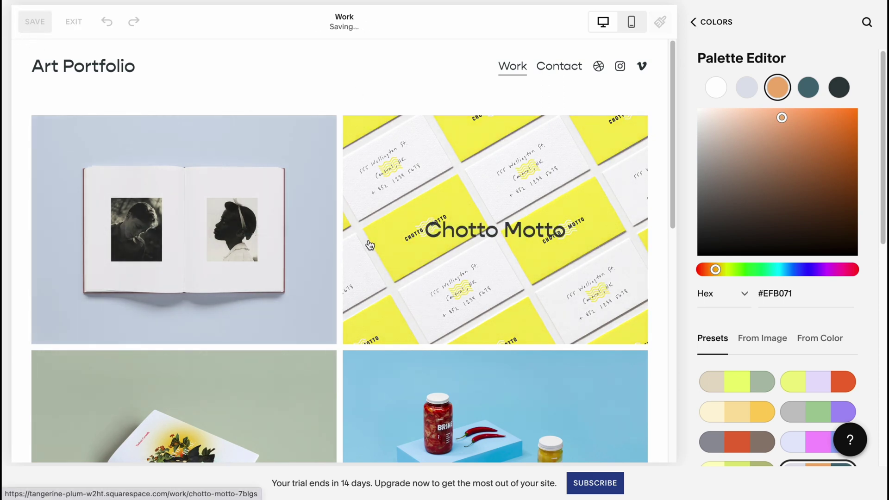
{"action": "left_click", "coordinate": [706, 24]}
{"action": "left_click", "coordinate": [695, 22]}
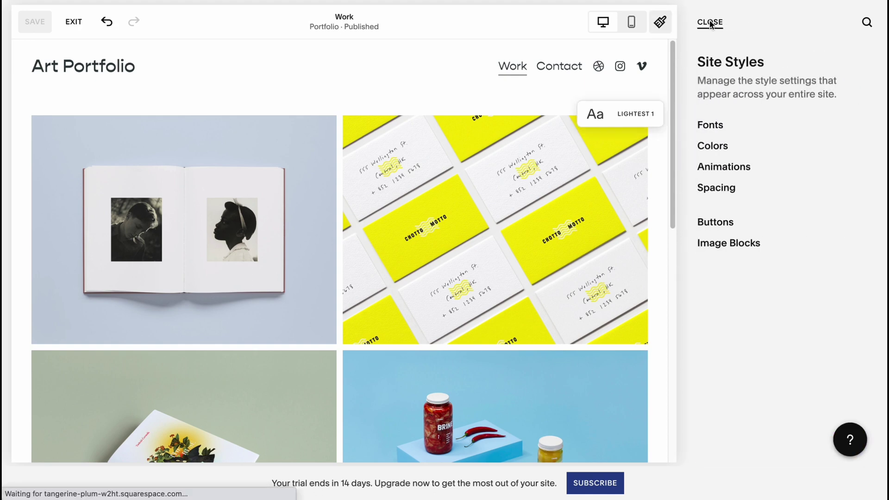
- Close the style settings and return to the site's Pages list
{"action": "left_click", "coordinate": [710, 22]}
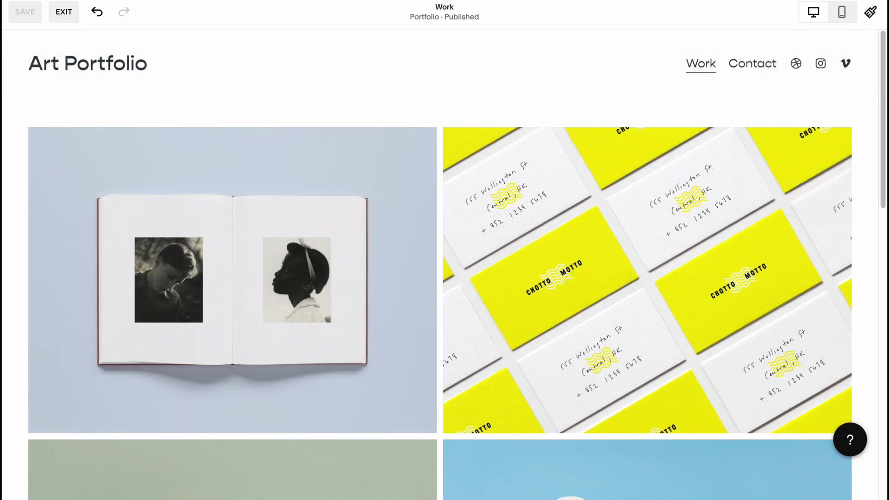
{"action": "left_click", "coordinate": [64, 12]}
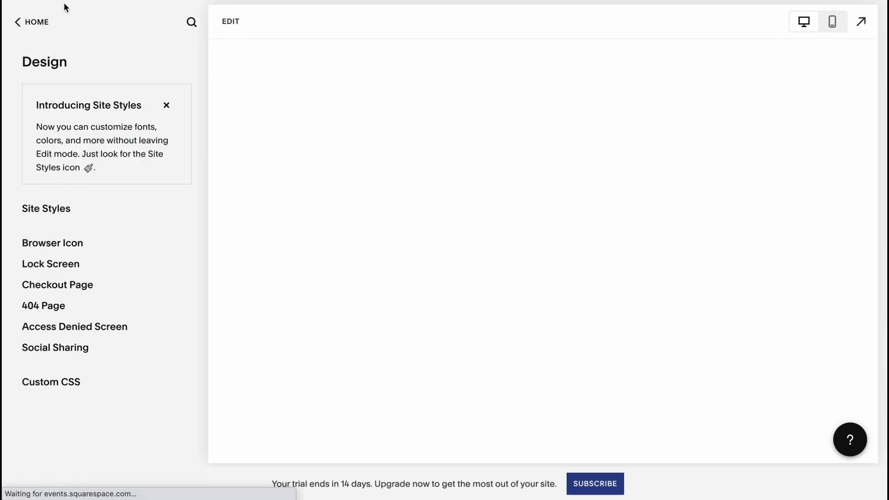
{"action": "left_click", "coordinate": [33, 21]}
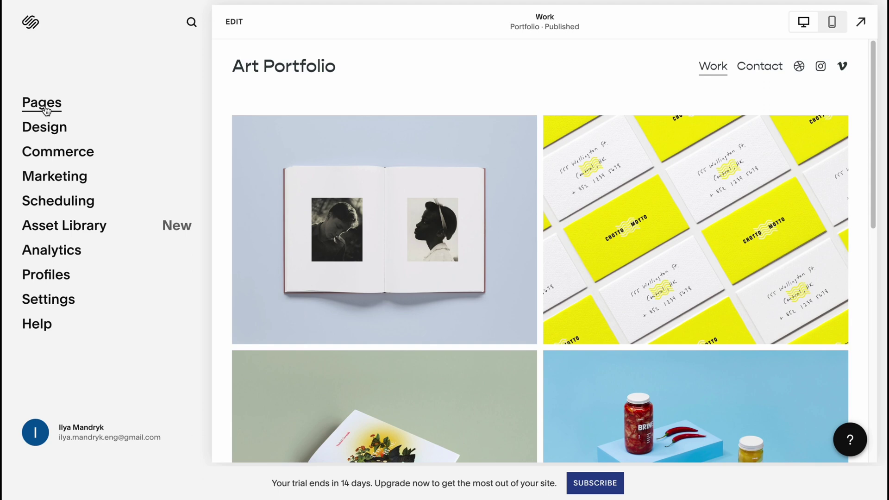
{"action": "left_click", "coordinate": [44, 107]}
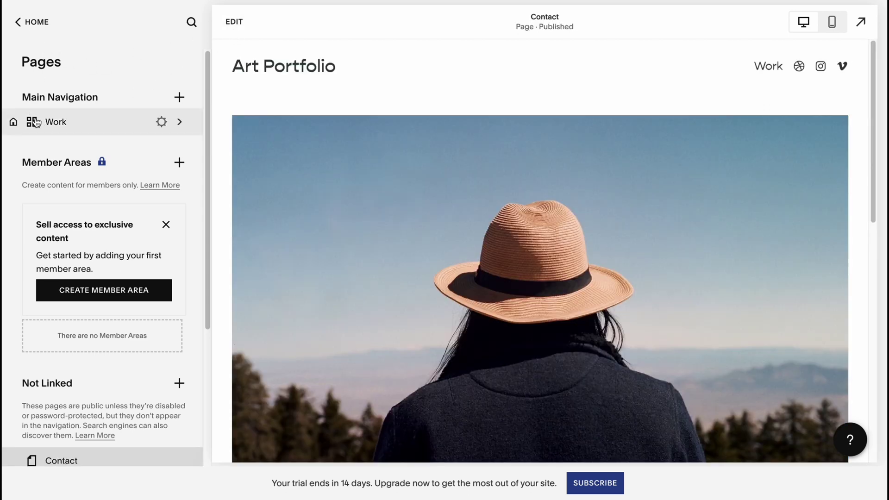
- Put the Work page in edit mode, review its gallery, and bring up the section template catalogue
{"action": "left_click", "coordinate": [46, 123]}
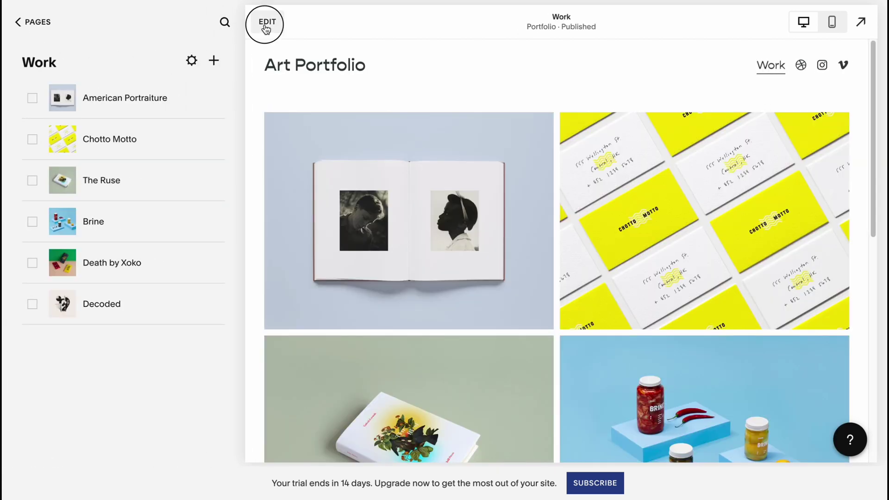
{"action": "left_click", "coordinate": [266, 27]}
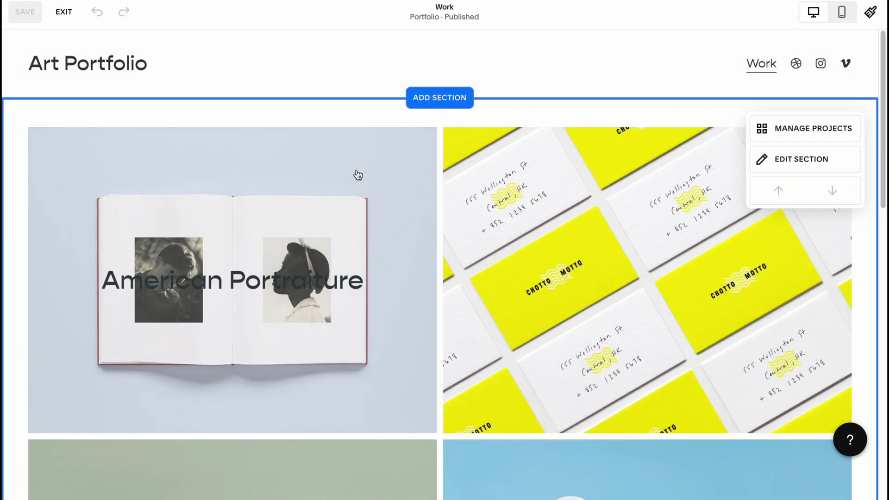
{"action": "scroll", "coordinate": [546, 134], "scroll_direction": "down", "scroll_amount": 8}
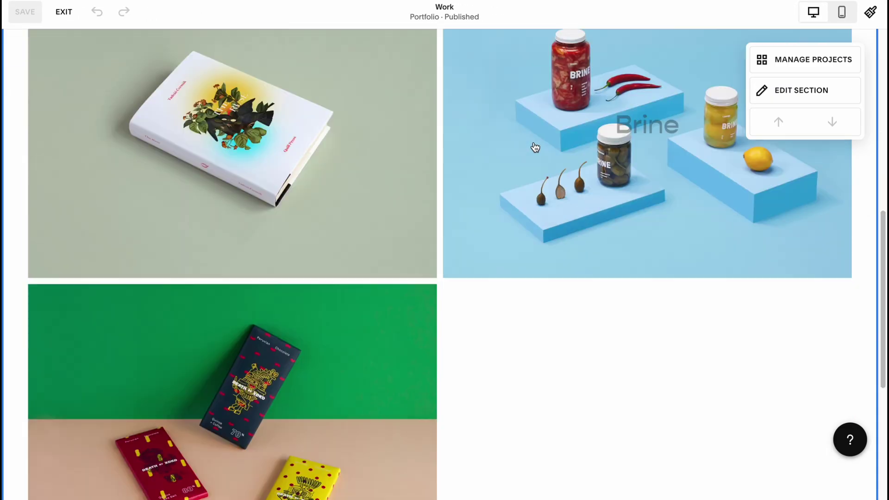
{"action": "scroll", "coordinate": [537, 176], "scroll_direction": "down", "scroll_amount": 4}
{"action": "scroll", "coordinate": [540, 200], "scroll_direction": "up", "scroll_amount": 12}
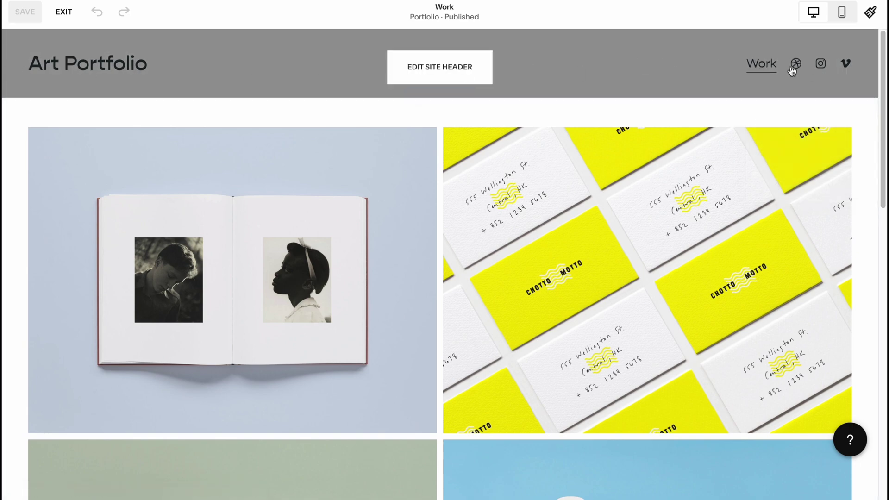
{"action": "scroll", "coordinate": [630, 165], "scroll_direction": "down", "scroll_amount": 15}
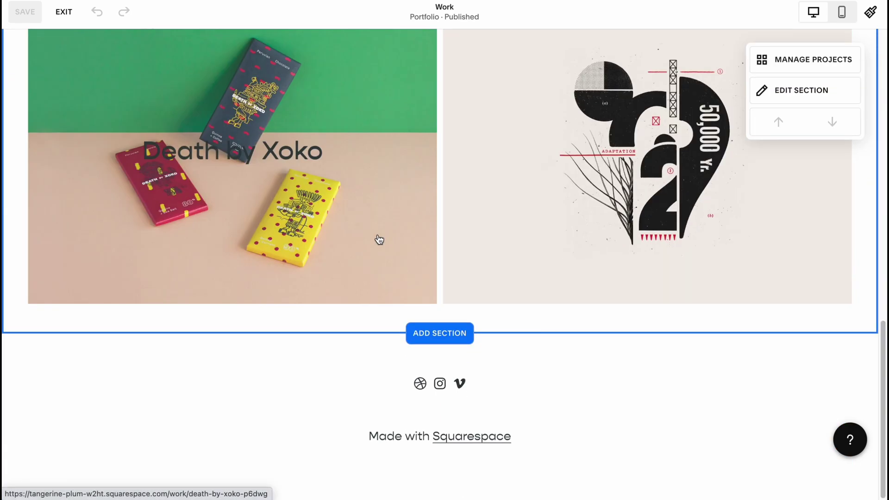
{"action": "scroll", "coordinate": [477, 388], "scroll_direction": "up", "scroll_amount": 15}
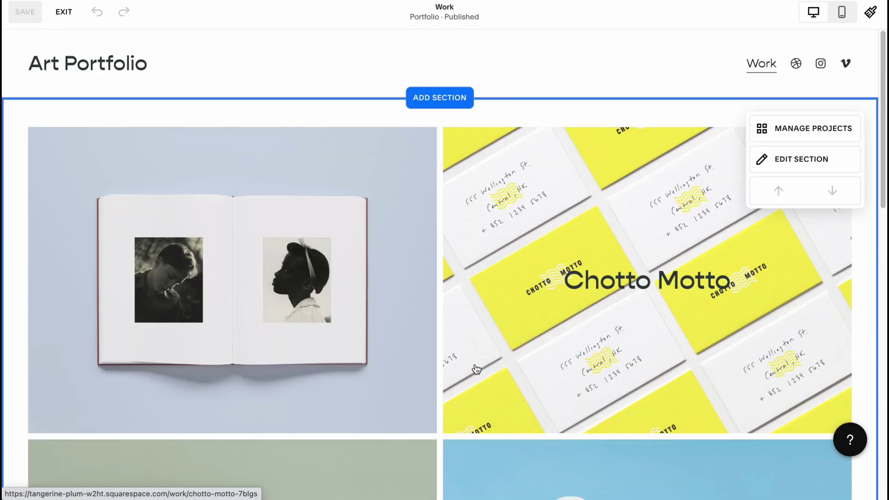
{"action": "left_click", "coordinate": [449, 101]}
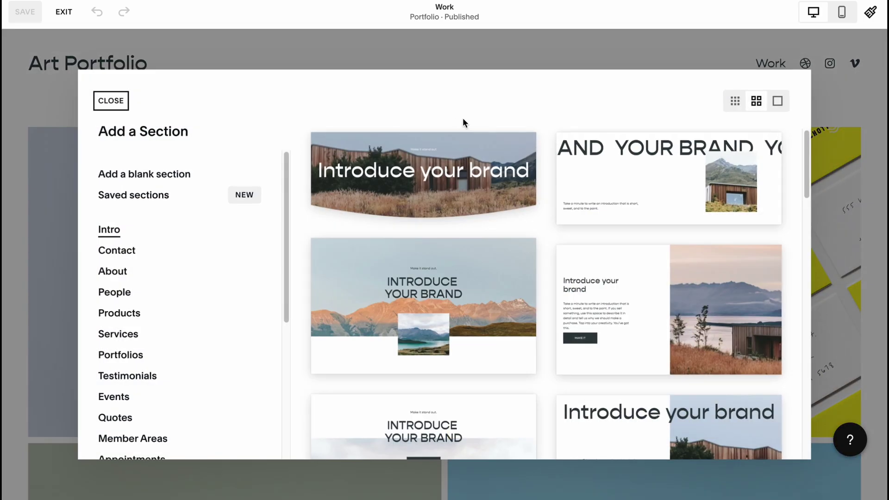
- Browse the section categories and insert the Portfolios 'Make it stand out' section with mountain and cabin photos
{"action": "left_click", "coordinate": [129, 256]}
{"action": "left_click", "coordinate": [118, 273]}
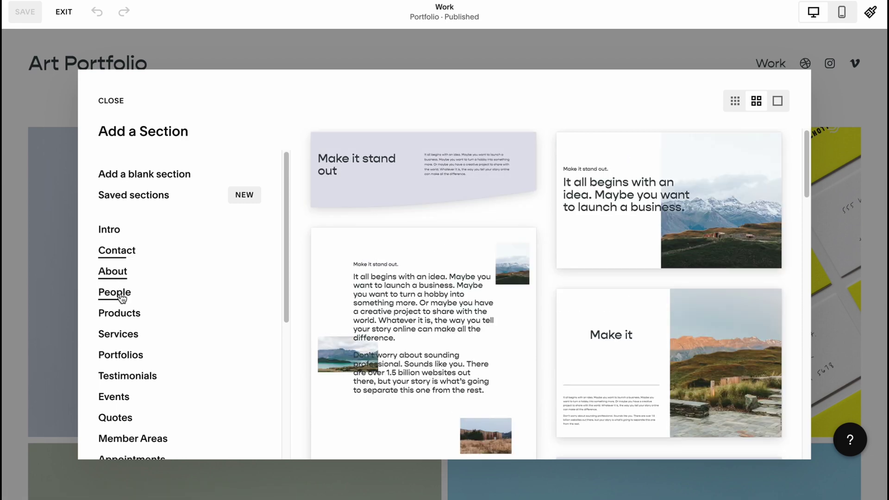
{"action": "left_click", "coordinate": [121, 297]}
{"action": "left_click", "coordinate": [127, 317]}
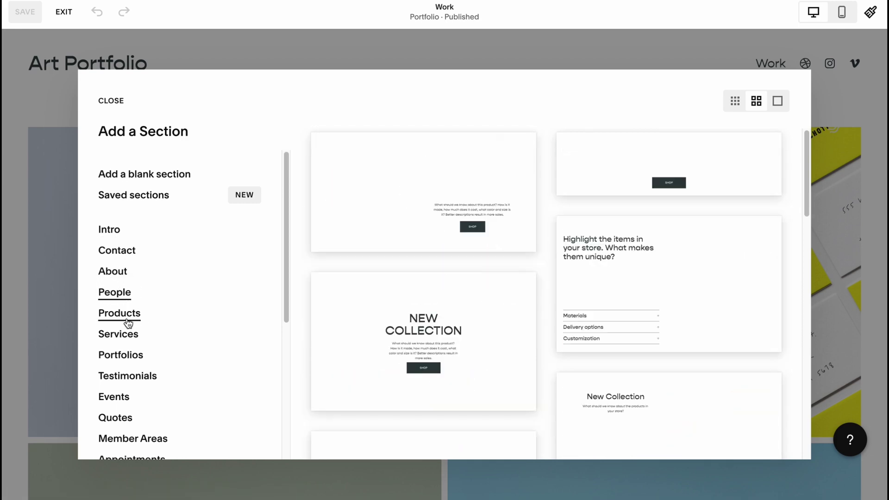
{"action": "left_click", "coordinate": [124, 335]}
{"action": "left_click", "coordinate": [122, 356]}
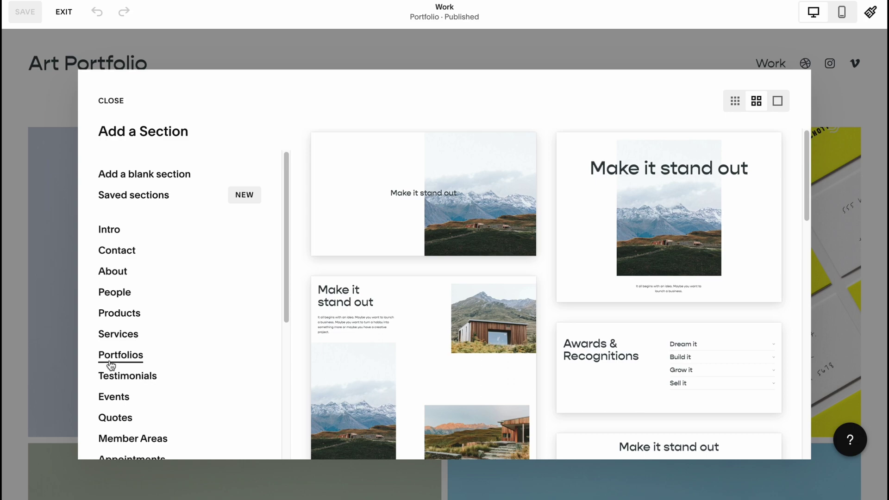
{"action": "scroll", "coordinate": [431, 317], "scroll_direction": "down", "scroll_amount": 2}
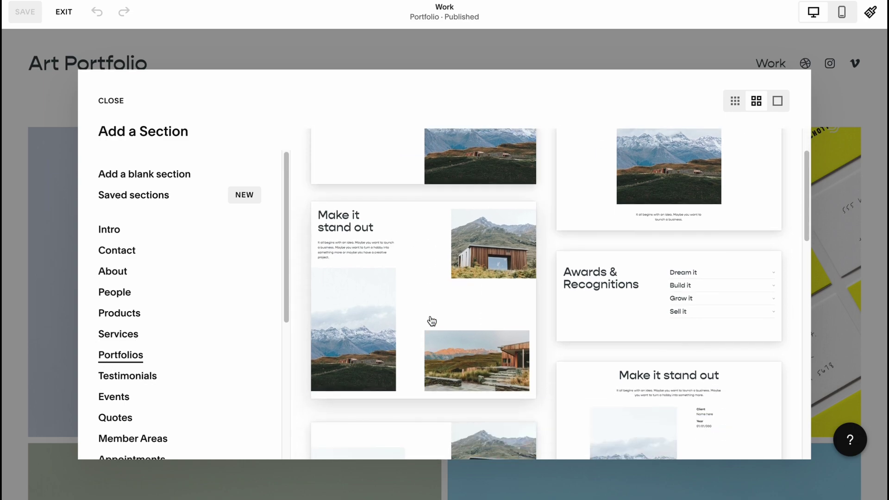
{"action": "left_click", "coordinate": [431, 320]}
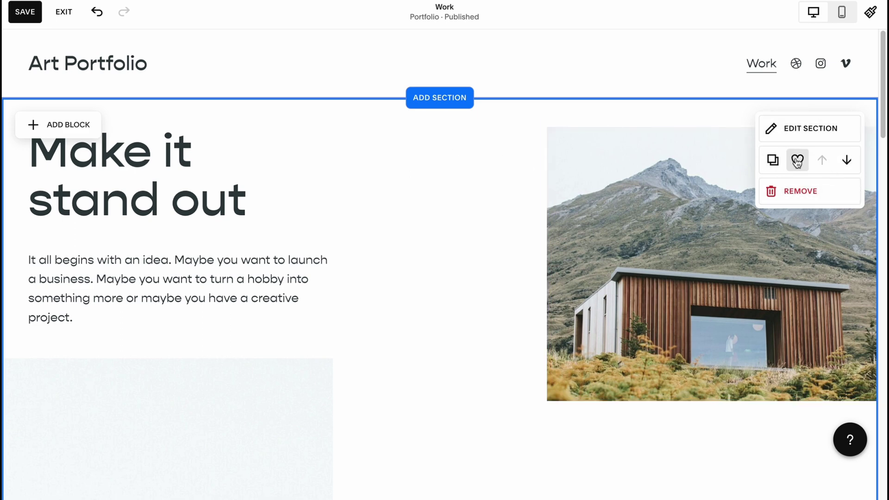
- Move the new section below the project gallery and review its format, background and colour settings
{"action": "left_click", "coordinate": [845, 162]}
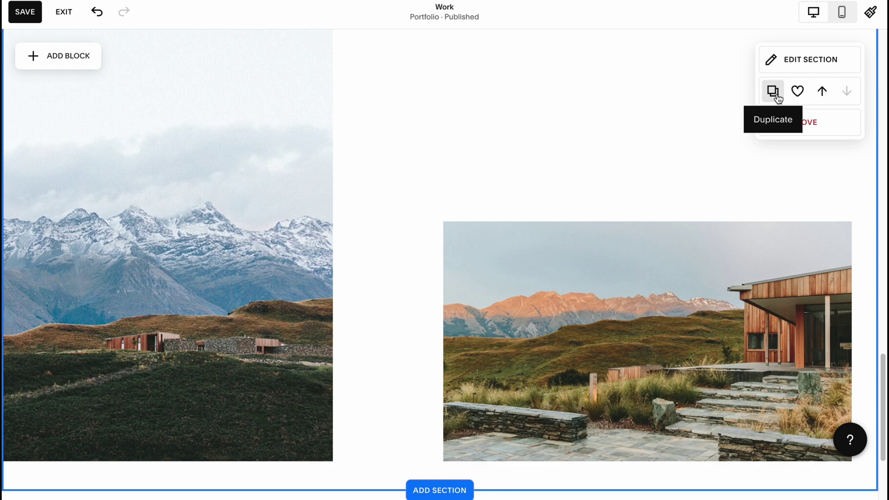
{"action": "left_click", "coordinate": [779, 69]}
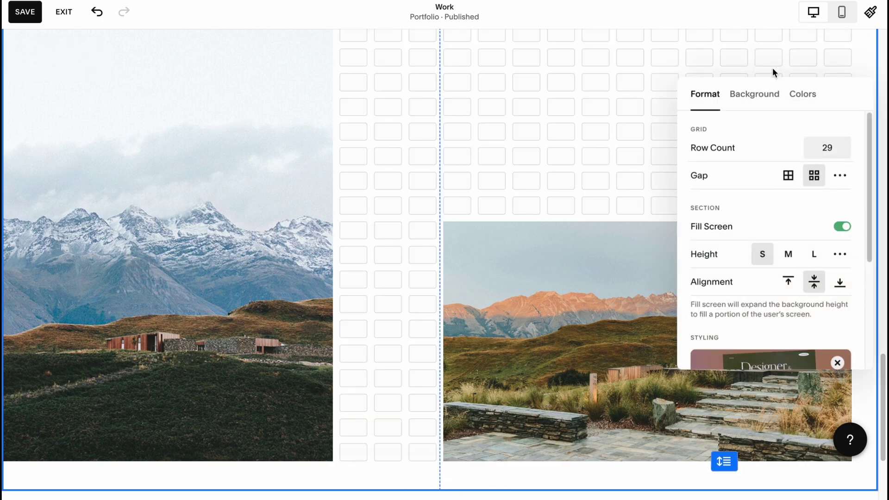
{"action": "scroll", "coordinate": [423, 210], "scroll_direction": "up", "scroll_amount": 4}
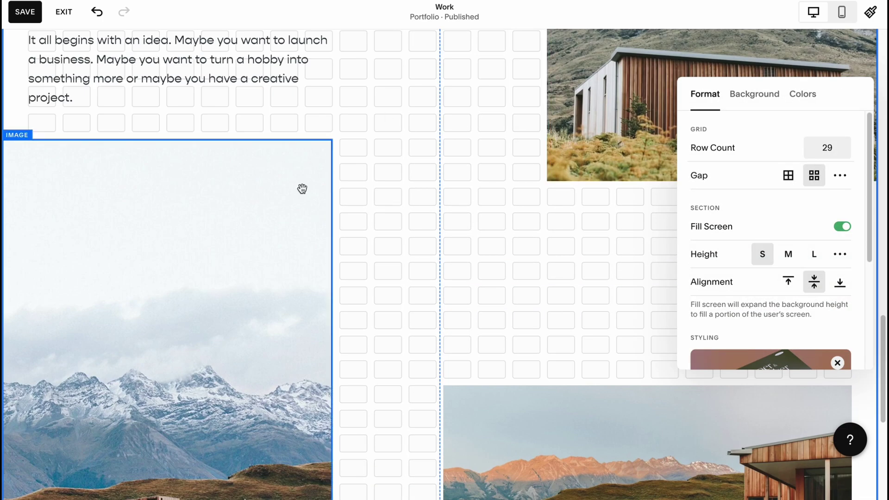
{"action": "scroll", "coordinate": [300, 188], "scroll_direction": "up", "scroll_amount": 2}
{"action": "left_click", "coordinate": [762, 96]}
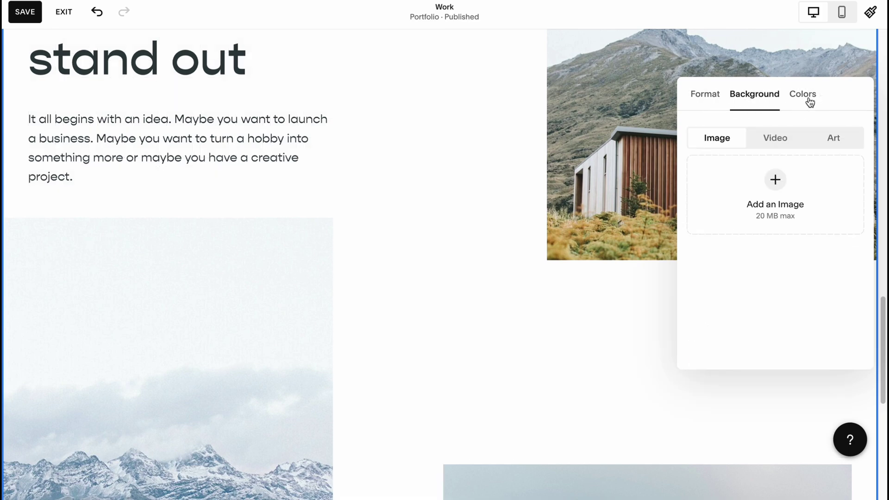
{"action": "left_click", "coordinate": [805, 98]}
{"action": "left_click", "coordinate": [694, 95]}
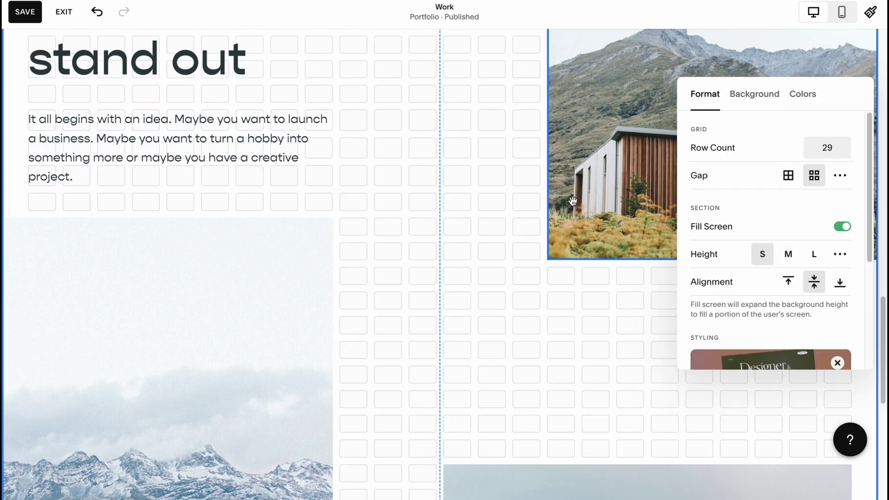
- Drag the cabin and mountain image blocks to new positions on the section grid
{"action": "left_click", "coordinate": [252, 255]}
{"action": "left_click_drag", "start_coordinate": [691, 142], "coordinate": [633, 194]}
{"action": "left_click_drag", "start_coordinate": [296, 352], "coordinate": [377, 338]}
{"action": "scroll", "coordinate": [575, 341], "scroll_direction": "down", "scroll_amount": 5}
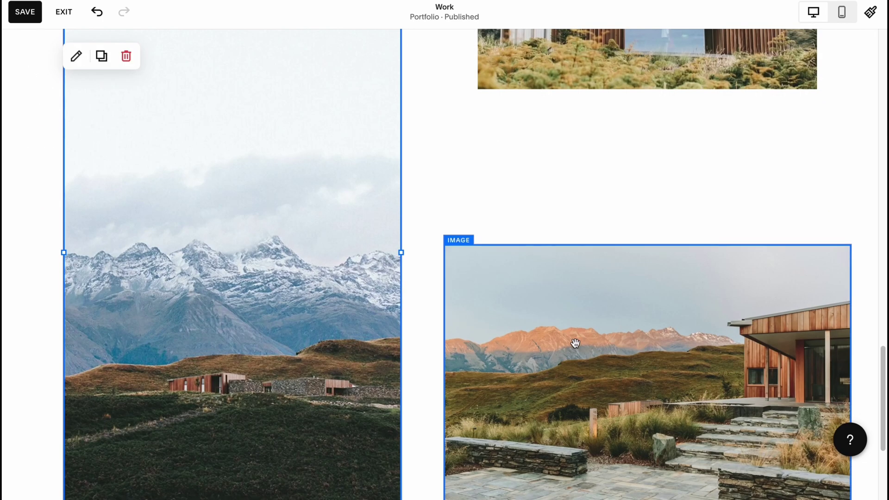
{"action": "left_click_drag", "start_coordinate": [575, 342], "coordinate": [615, 269]}
{"action": "scroll", "coordinate": [611, 272], "scroll_direction": "up", "scroll_amount": 6}
- Replace the section's heading text with 'HelperMan Art Website'
{"action": "left_click", "coordinate": [115, 253]}
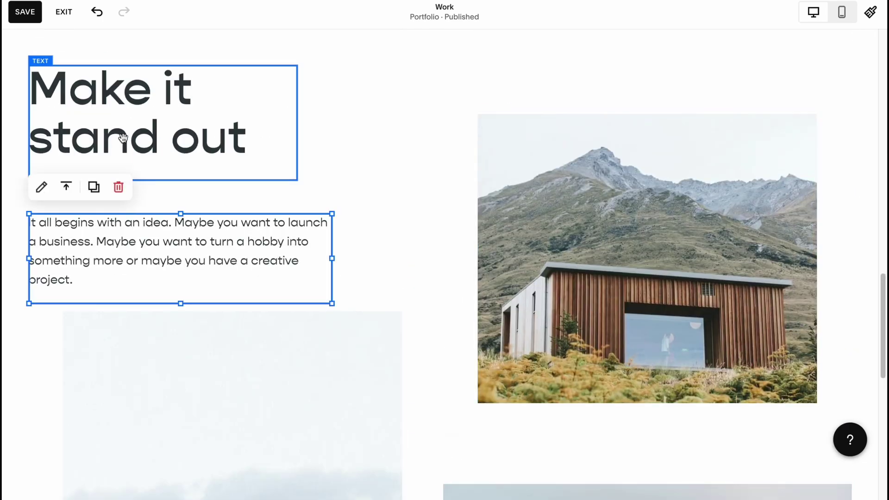
{"action": "double_click", "coordinate": [119, 139]}
{"action": "left_click_drag", "start_coordinate": [246, 139], "coordinate": [2, 74]}
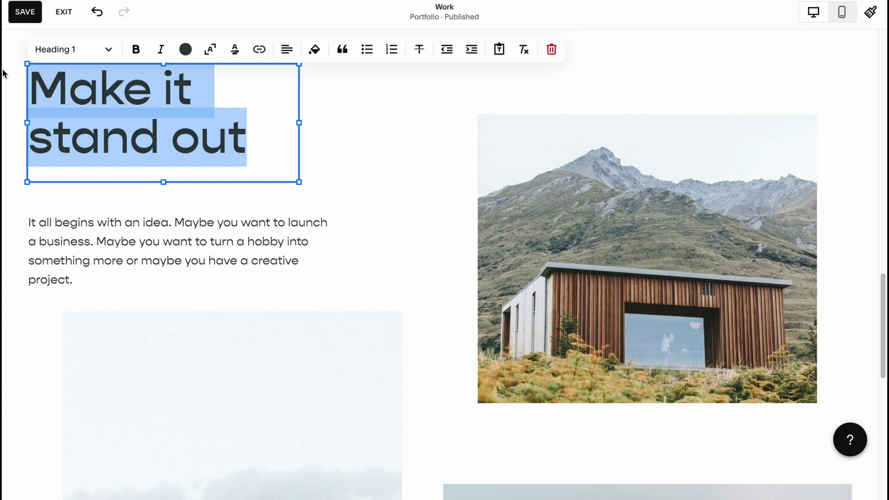
{"action": "type", "text": "Helper"}
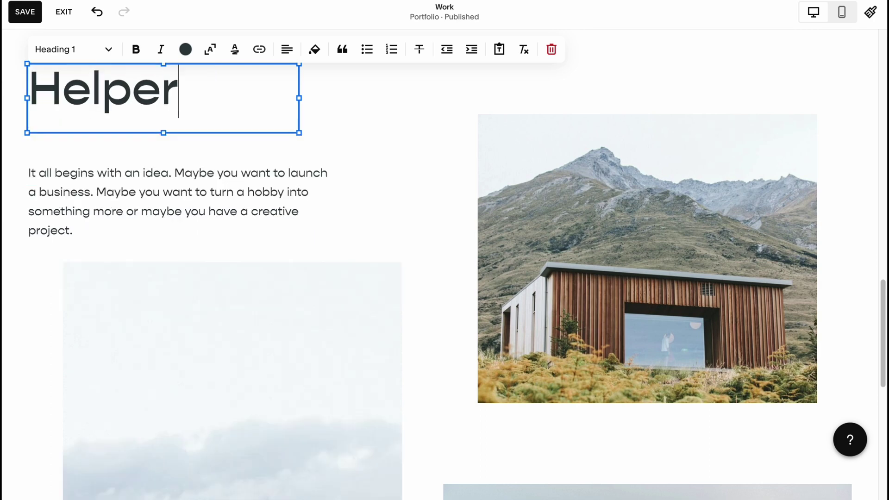
{"action": "type", "text": "Man Art "}
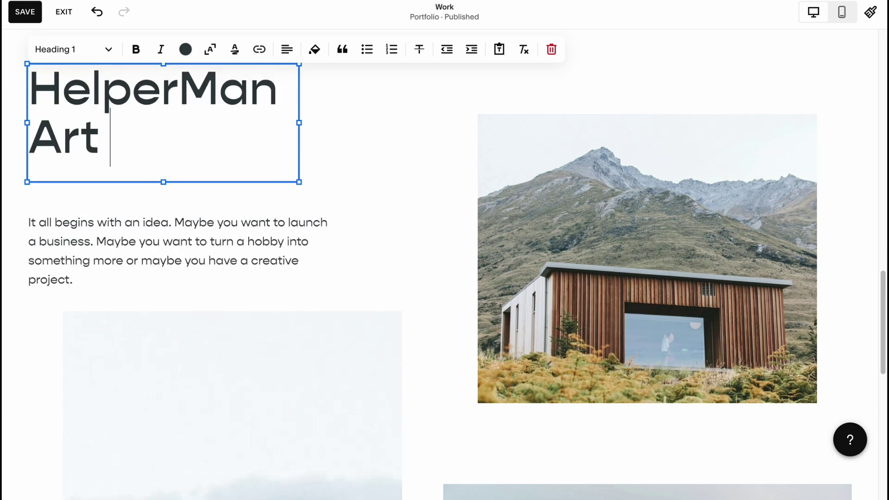
{"action": "type", "text": "Website"}
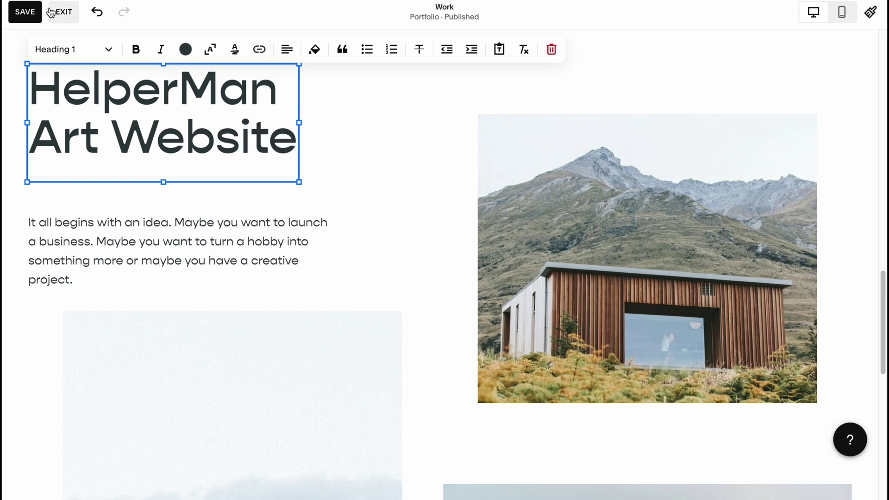
- Make the heading bold, italic and orange, undoing an accidental bullet-list format
{"action": "triple_click", "coordinate": [168, 105]}
{"action": "left_click", "coordinate": [136, 49]}
{"action": "left_click", "coordinate": [160, 49]}
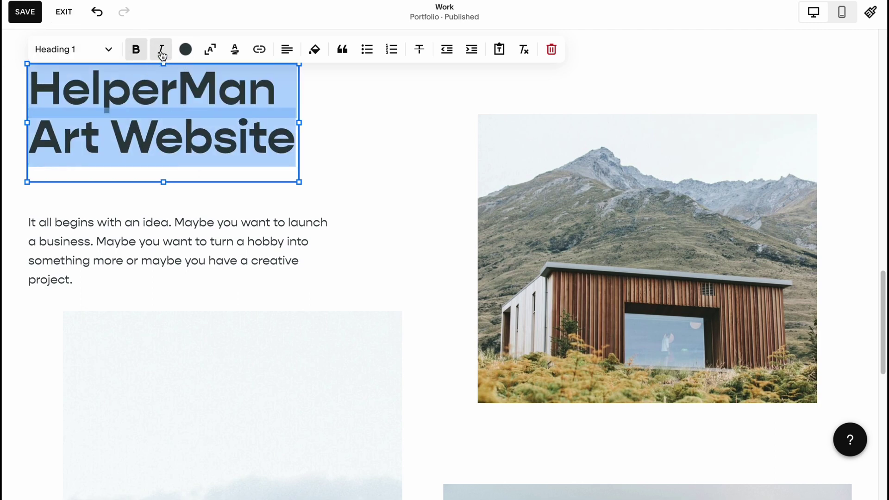
{"action": "left_click", "coordinate": [185, 49]}
{"action": "left_click", "coordinate": [185, 118]}
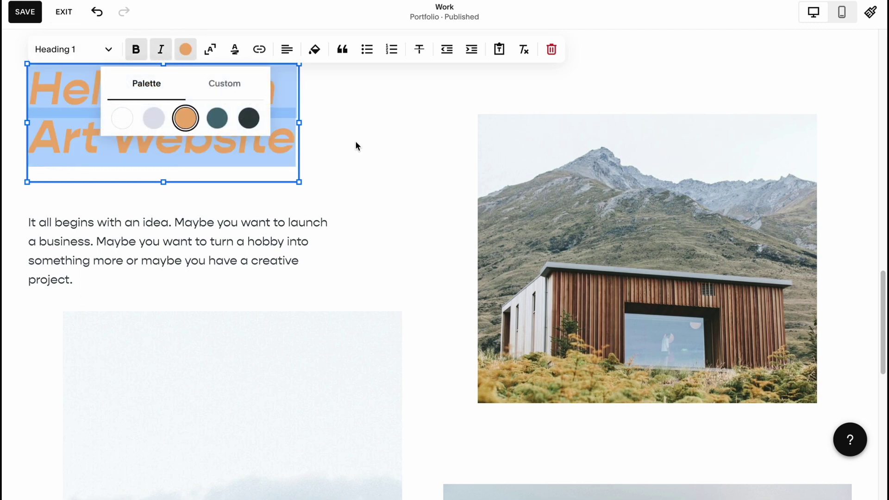
{"action": "left_click", "coordinate": [373, 135]}
{"action": "triple_click", "coordinate": [241, 135]}
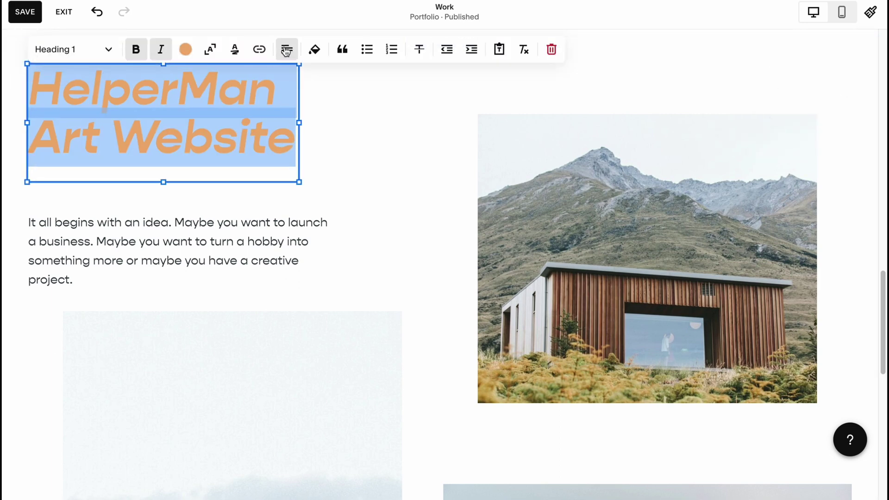
{"action": "left_click", "coordinate": [365, 50]}
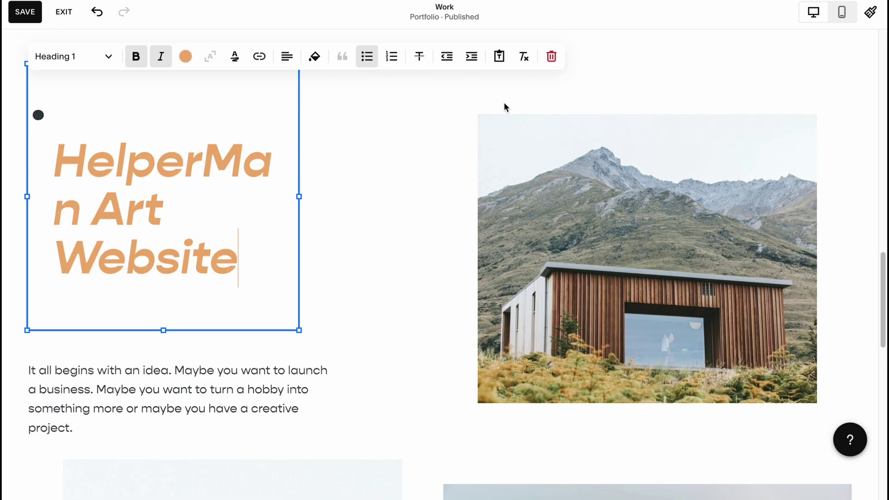
{"action": "left_click", "coordinate": [97, 11]}
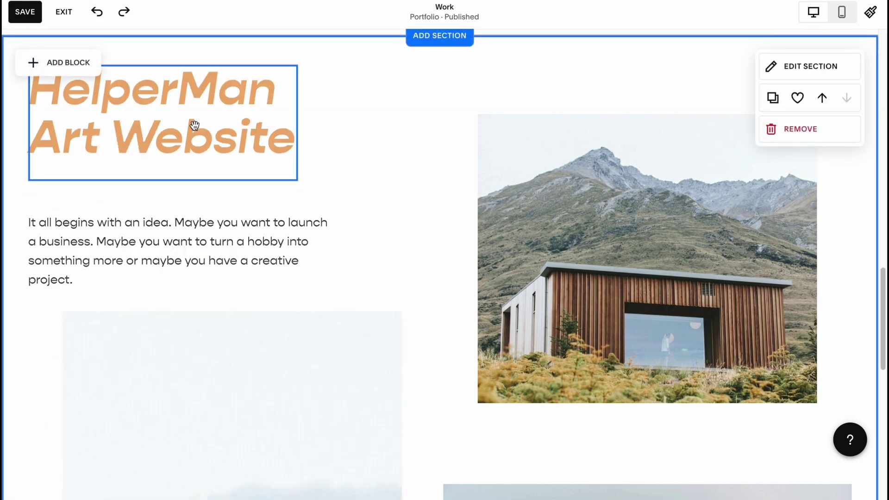
- Add a button block beside the heading and relabel it from 'Learn more' to 'Subscribe'
{"action": "left_click", "coordinate": [50, 65]}
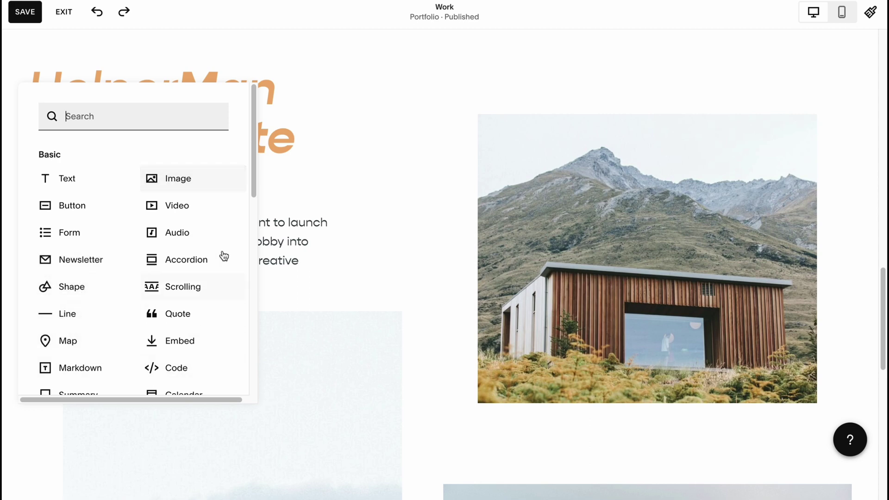
{"action": "left_click", "coordinate": [86, 206]}
{"action": "left_click_drag", "start_coordinate": [79, 143], "coordinate": [356, 121]}
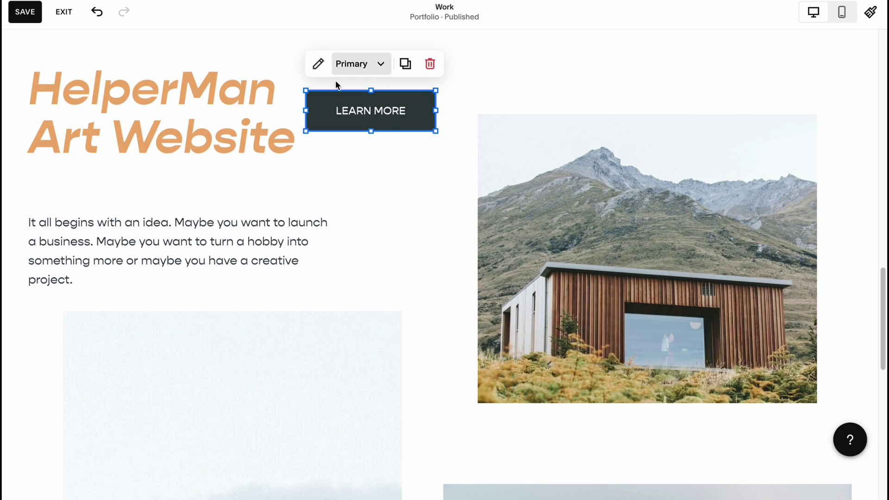
{"action": "left_click", "coordinate": [318, 64]}
{"action": "left_click_drag", "start_coordinate": [515, 171], "coordinate": [414, 161]}
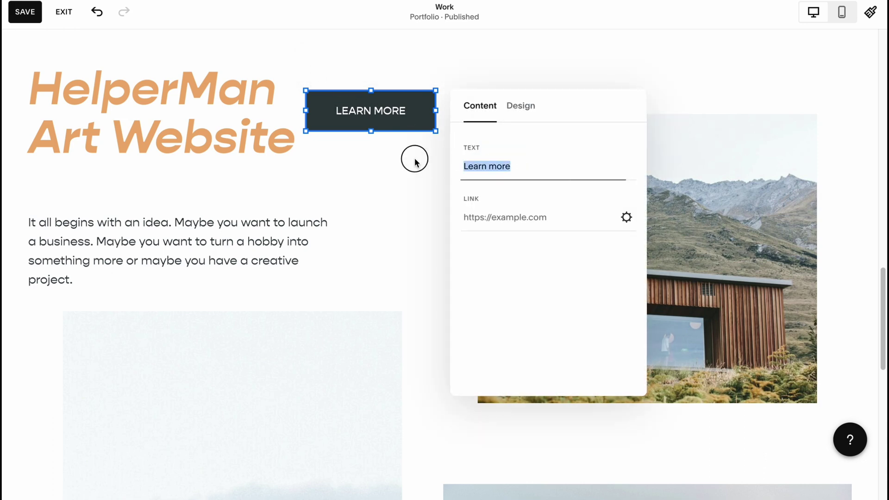
{"action": "type", "text": "S"}
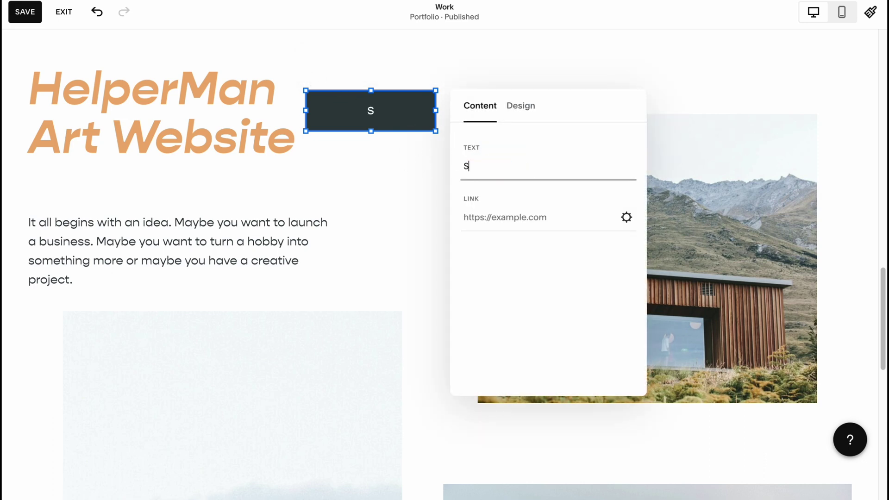
{"action": "type", "text": "ubscribe"}
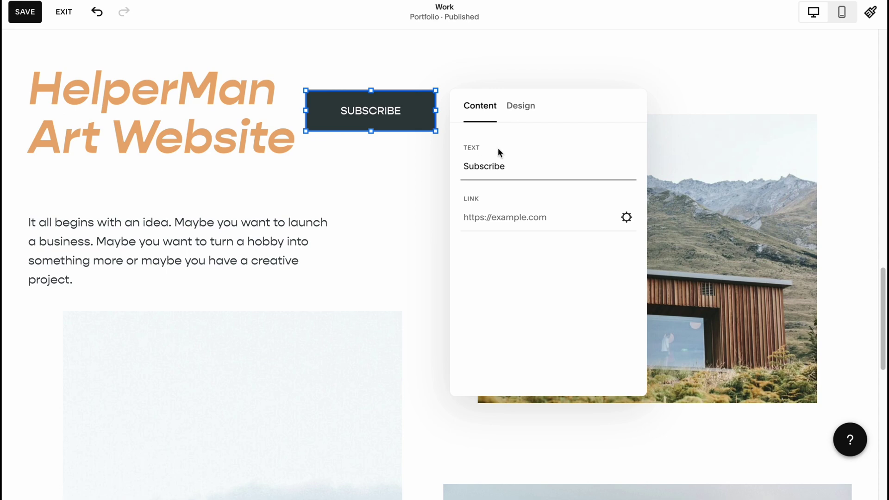
{"action": "left_click", "coordinate": [555, 216]}
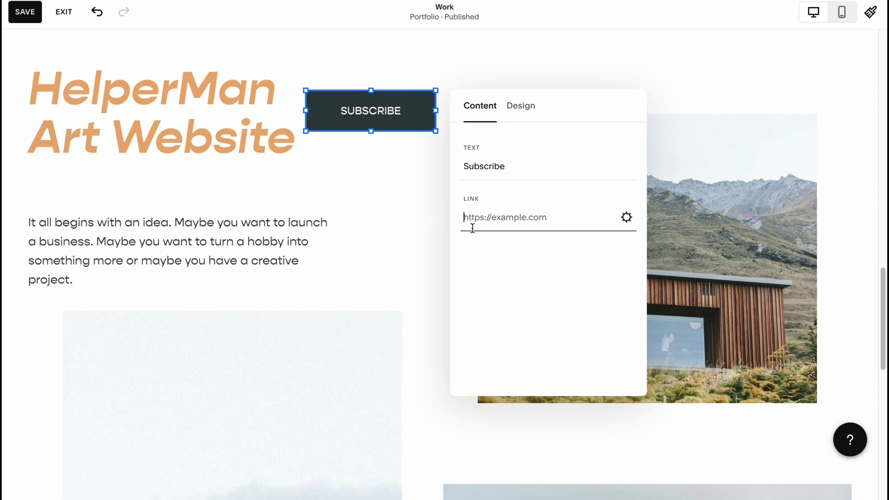
{"action": "left_click", "coordinate": [350, 184]}
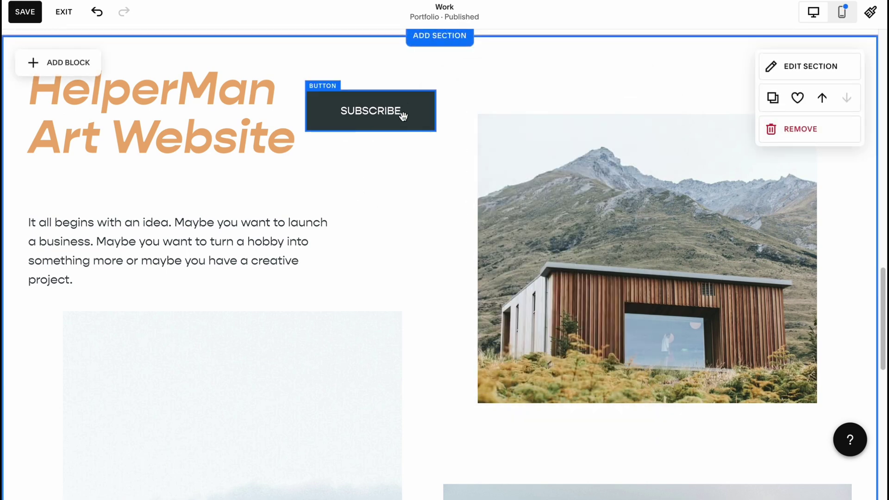
- Delete the duplicate Subscribe button and move the intro paragraph up beneath the heading
{"action": "left_click", "coordinate": [377, 117]}
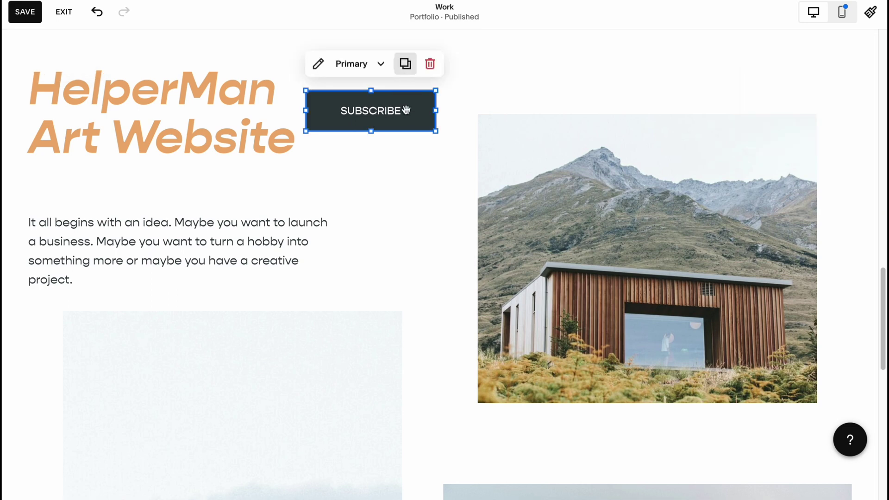
{"action": "left_click_drag", "start_coordinate": [406, 111], "coordinate": [374, 172]}
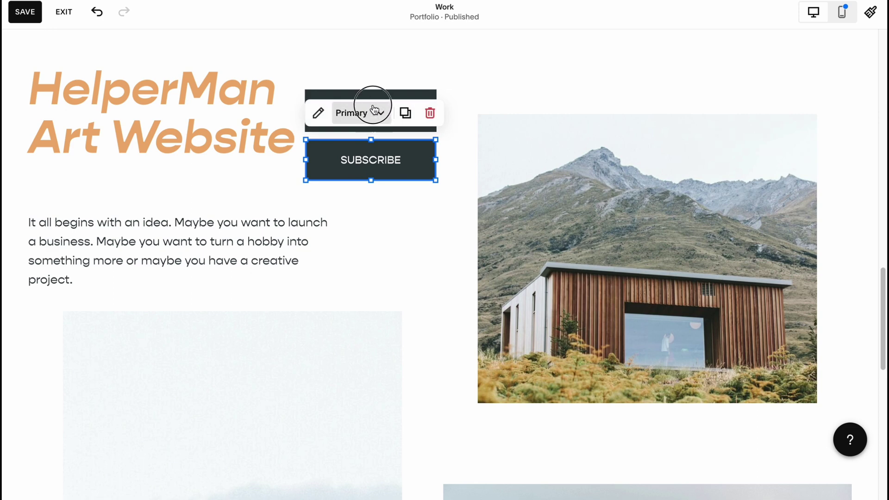
{"action": "left_click", "coordinate": [374, 109]}
{"action": "left_click", "coordinate": [370, 55]}
{"action": "left_click", "coordinate": [371, 99]}
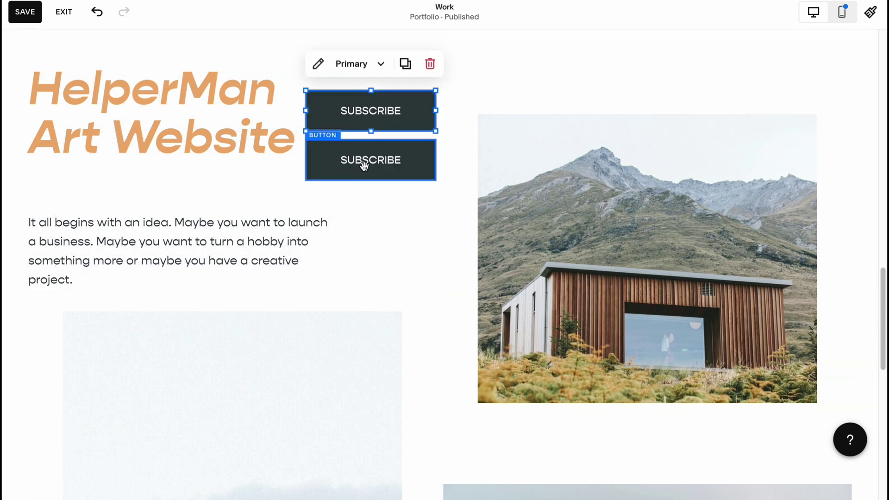
{"action": "left_click", "coordinate": [365, 165]}
{"action": "left_click", "coordinate": [430, 113]}
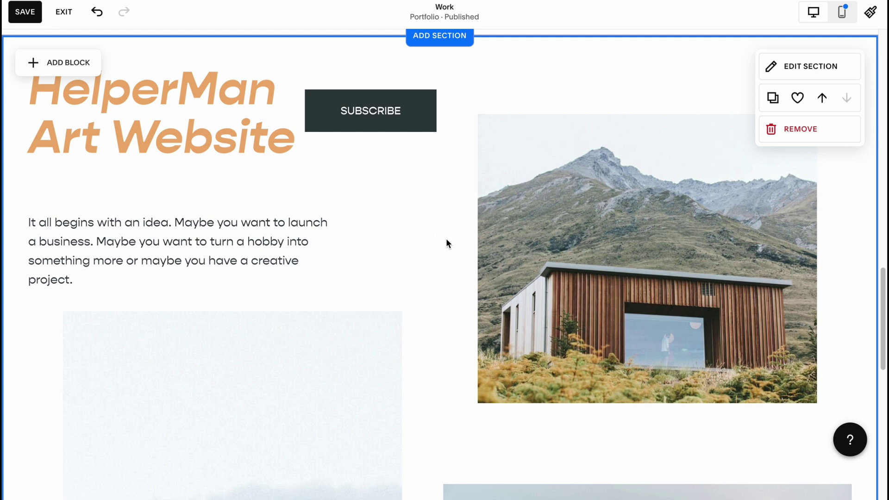
{"action": "left_click_drag", "start_coordinate": [222, 263], "coordinate": [280, 204]}
{"action": "left_click", "coordinate": [459, 218]}
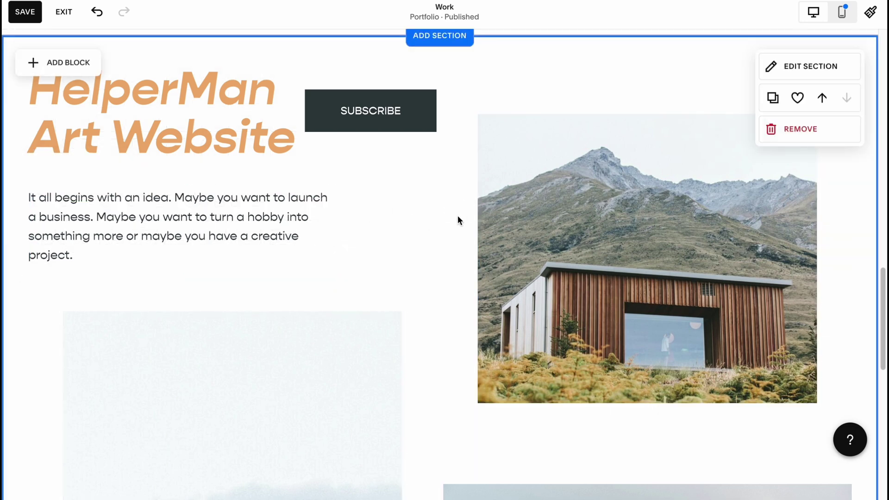
- Save the page edits and go to Manage Projects for the Work portfolio
{"action": "scroll", "coordinate": [450, 219], "scroll_direction": "up", "scroll_amount": 8}
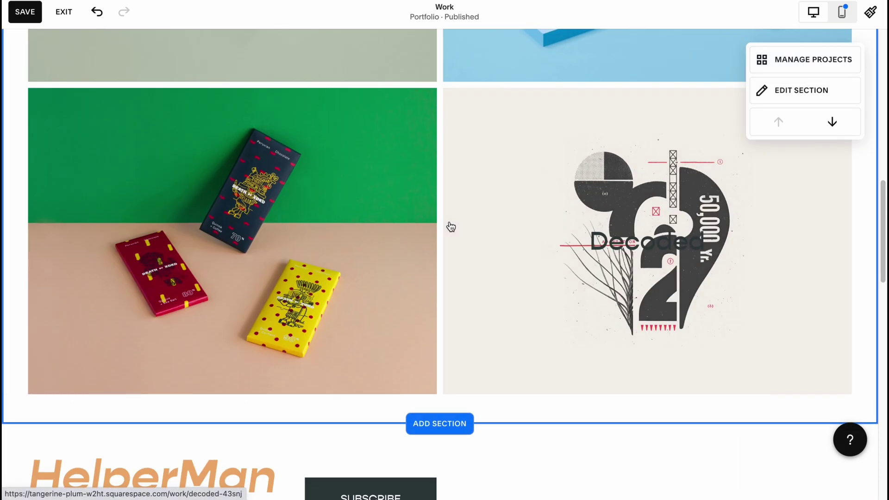
{"action": "scroll", "coordinate": [451, 227], "scroll_direction": "up", "scroll_amount": 10}
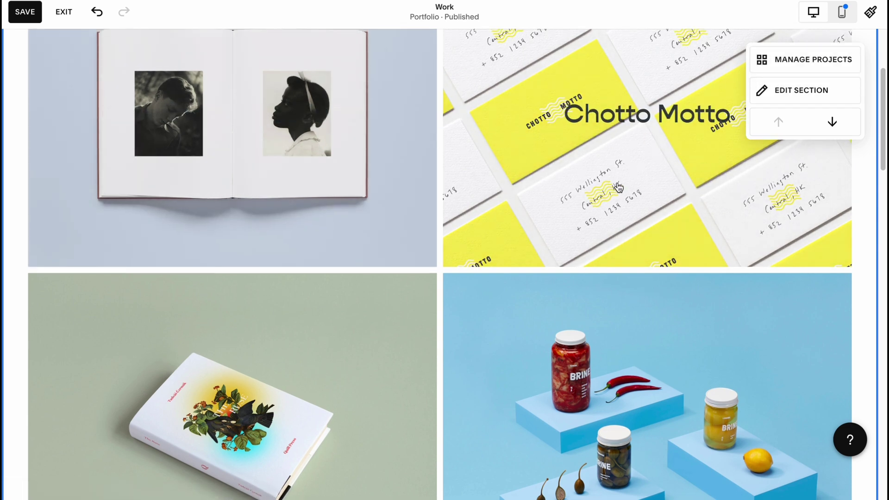
{"action": "left_click", "coordinate": [802, 60]}
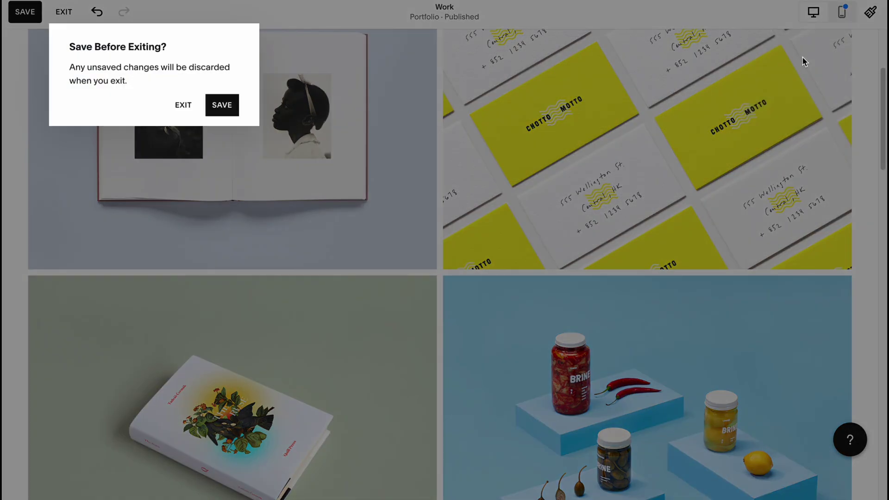
{"action": "left_click", "coordinate": [220, 106]}
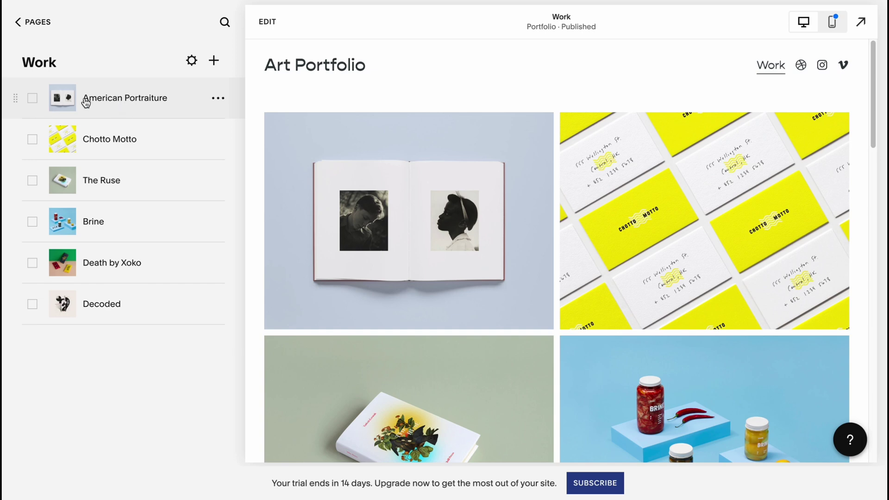
- Review American Portraiture's project settings, including Social Image and SEO, then close them
{"action": "left_click", "coordinate": [218, 98]}
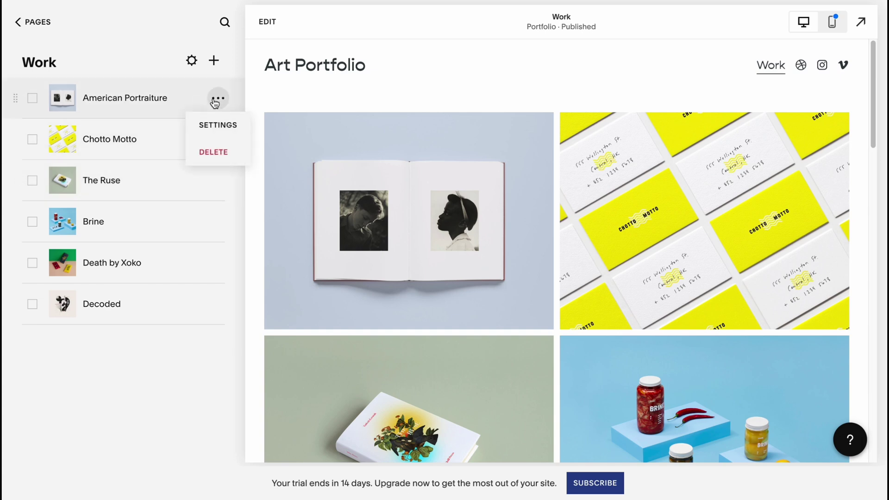
{"action": "left_click", "coordinate": [225, 127]}
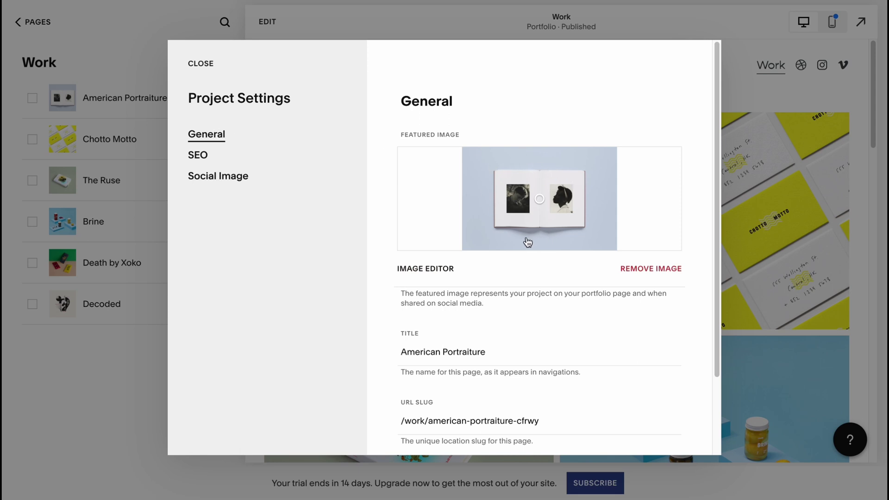
{"action": "scroll", "coordinate": [445, 398], "scroll_direction": "down", "scroll_amount": 1}
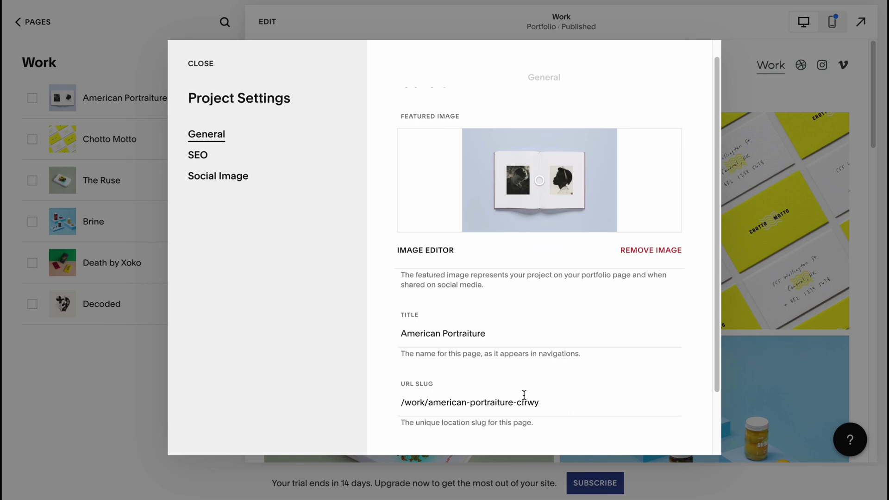
{"action": "left_click", "coordinate": [220, 174]}
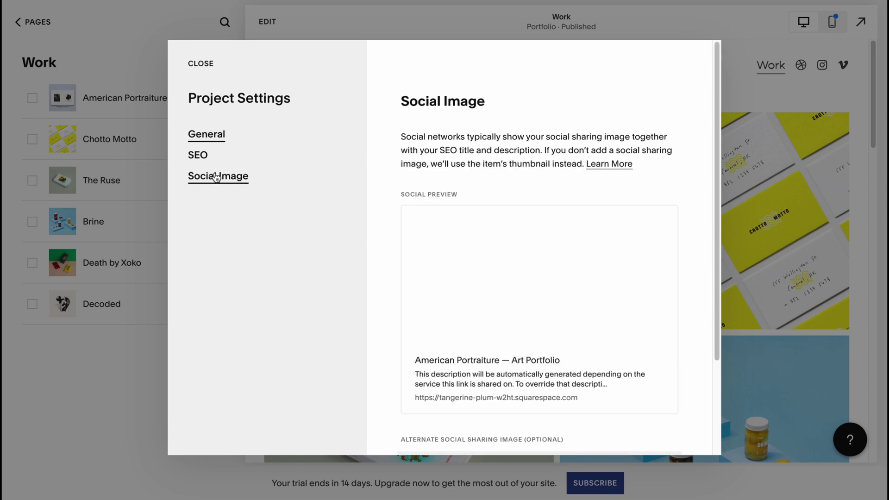
{"action": "left_click", "coordinate": [199, 156]}
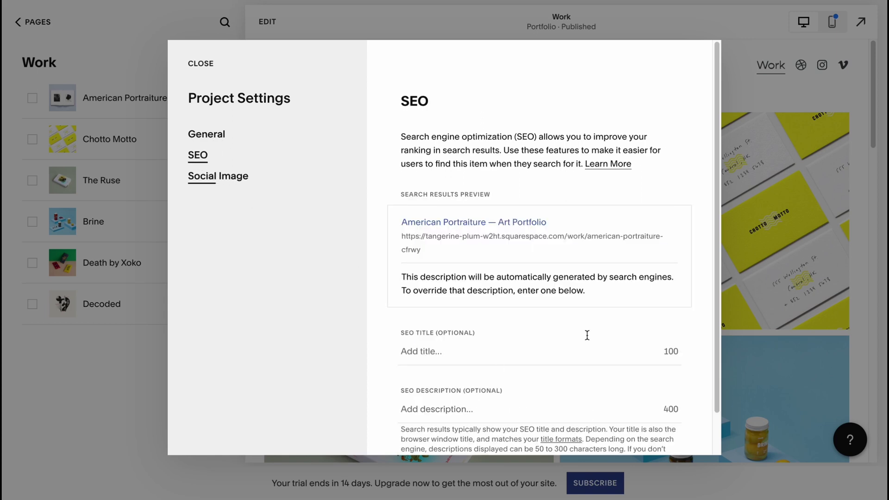
{"action": "left_click", "coordinate": [206, 64]}
- Delete the Decoded project from the Work portfolio
{"action": "left_click", "coordinate": [218, 306]}
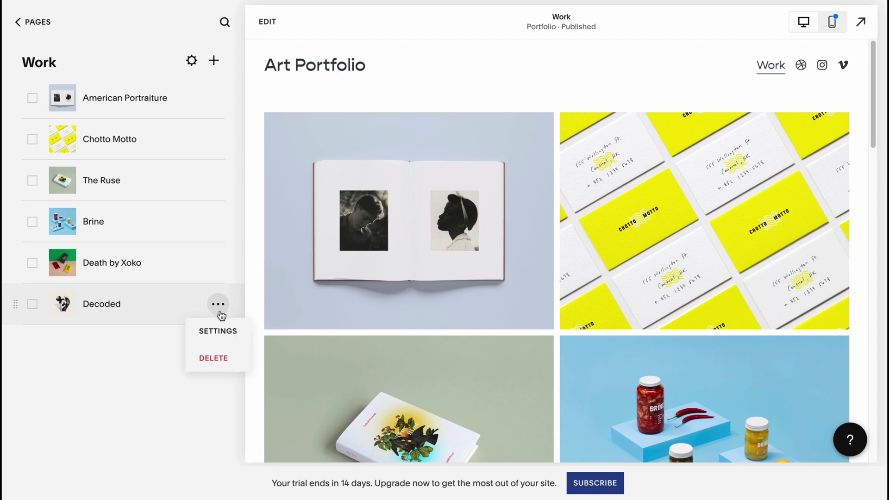
{"action": "left_click", "coordinate": [213, 358]}
{"action": "left_click", "coordinate": [514, 284]}
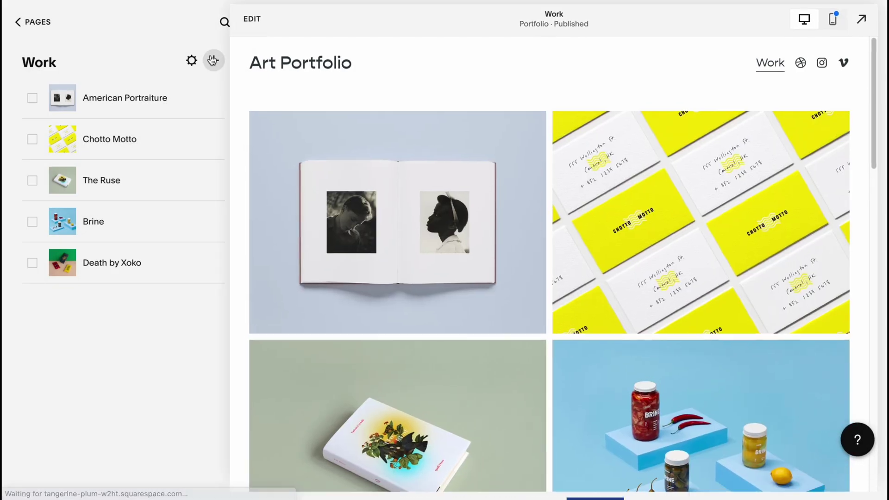
- Add a new blank Project Two, shift its featured image focal point left, and save
{"action": "left_click", "coordinate": [214, 61]}
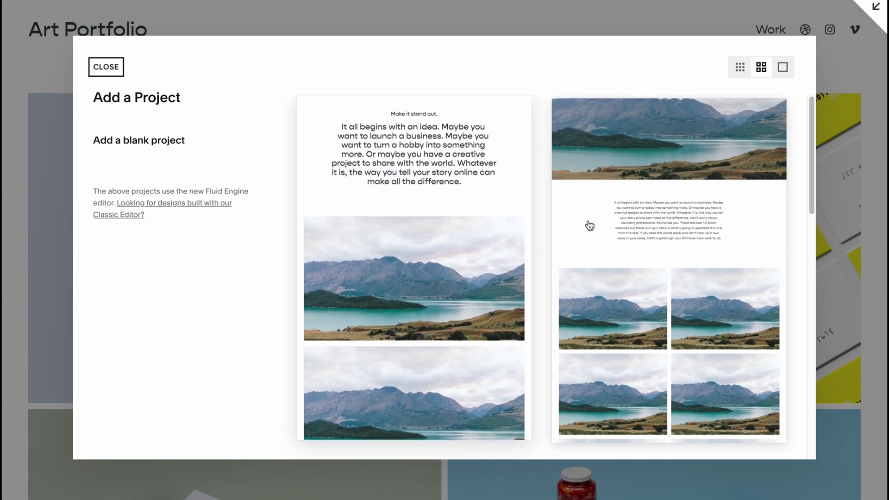
{"action": "key", "text": "Escape"}
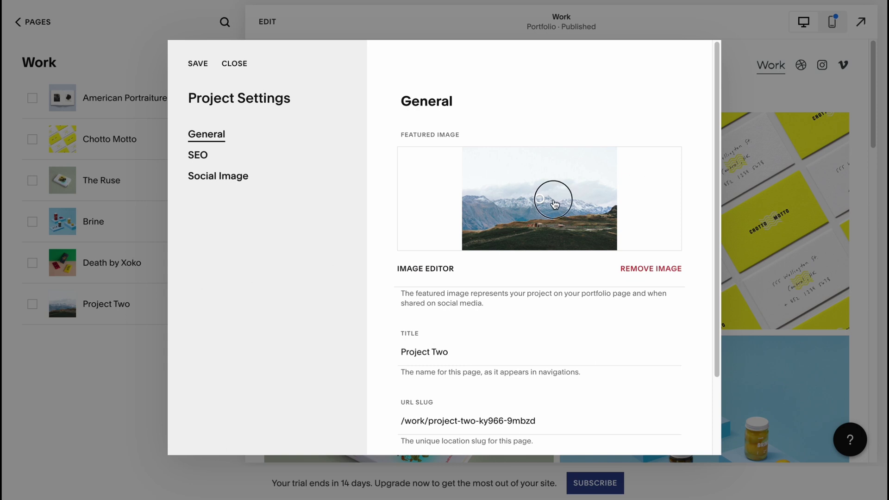
{"action": "mouse_move", "coordinate": [553, 199]}
{"action": "left_mouse_down"}
{"action": "mouse_move", "coordinate": [486, 192]}
{"action": "mouse_move", "coordinate": [522, 190]}
{"action": "left_mouse_up"}
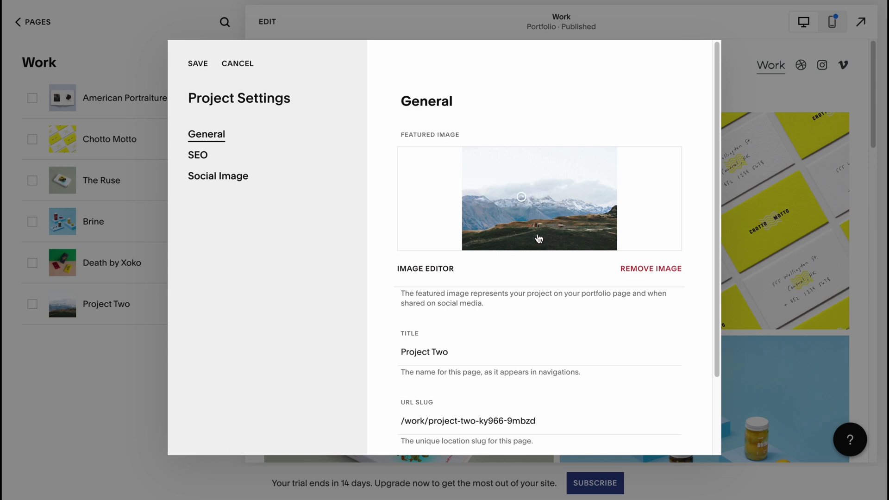
{"action": "left_click", "coordinate": [206, 64]}
{"action": "left_click", "coordinate": [41, 24]}
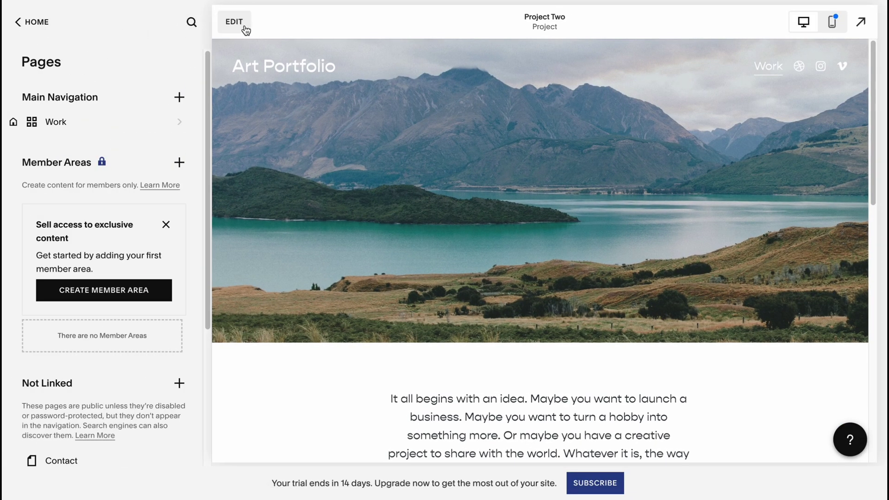
- Adjust the Project Two gallery photo to contrast 100, saturation 22 and sharpness 75
{"action": "left_click", "coordinate": [245, 27]}
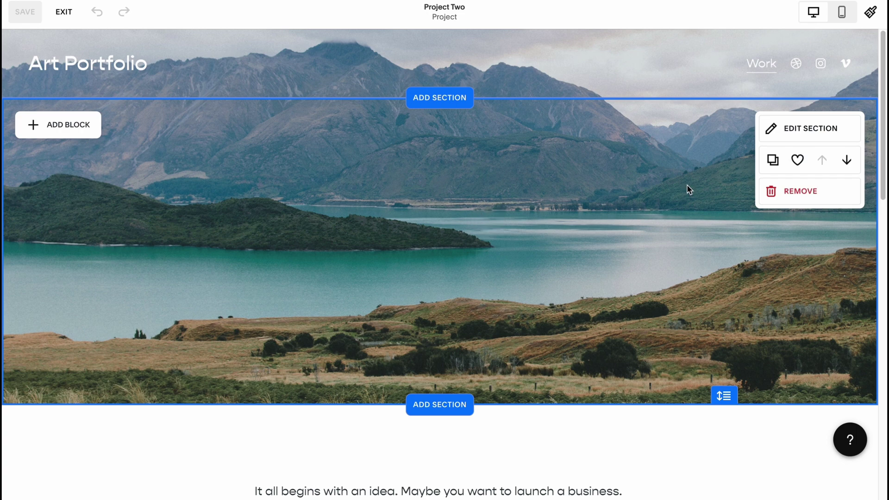
{"action": "scroll", "coordinate": [439, 281], "scroll_direction": "down", "scroll_amount": 8}
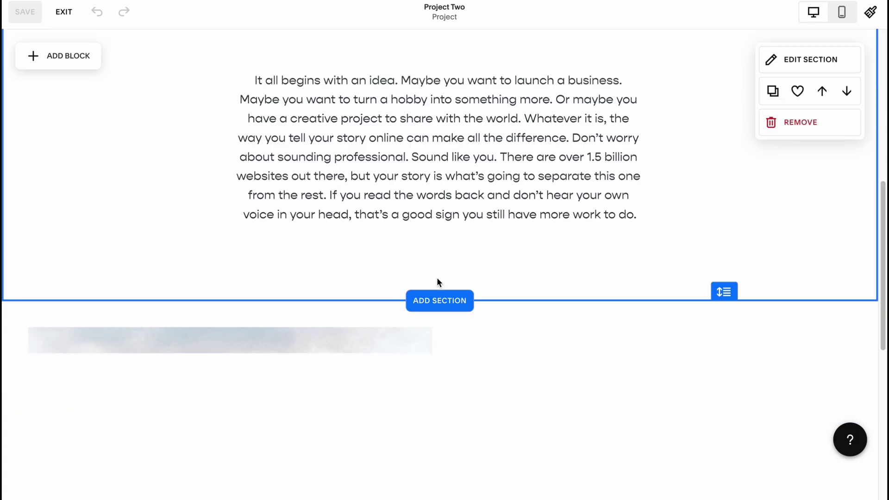
{"action": "scroll", "coordinate": [514, 320], "scroll_direction": "down", "scroll_amount": 8}
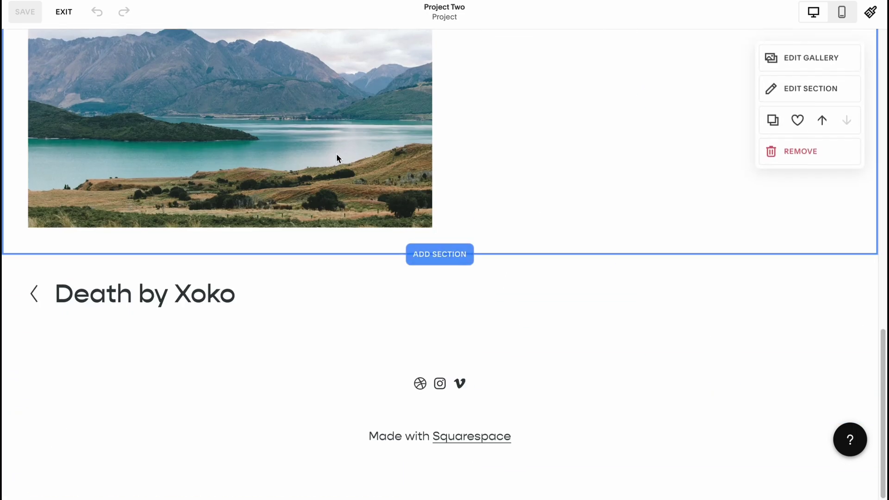
{"action": "scroll", "coordinate": [297, 213], "scroll_direction": "up", "scroll_amount": 5}
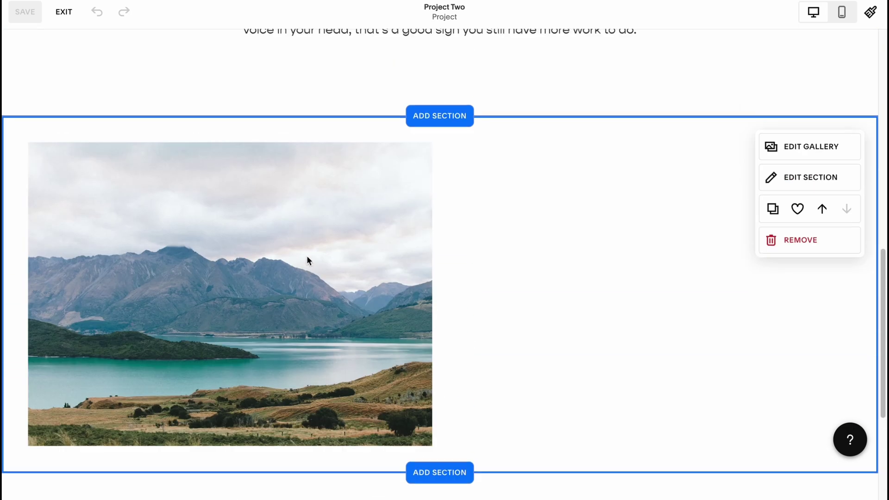
{"action": "left_click", "coordinate": [801, 149]}
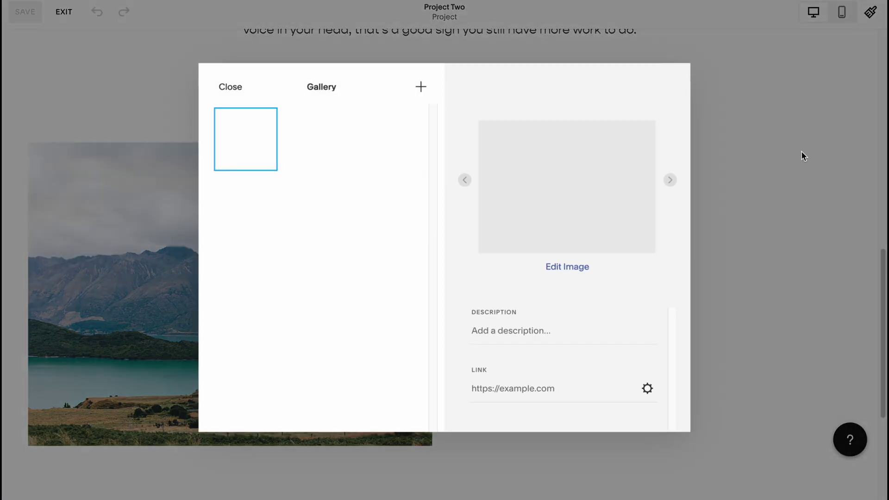
{"action": "left_click", "coordinate": [579, 268]}
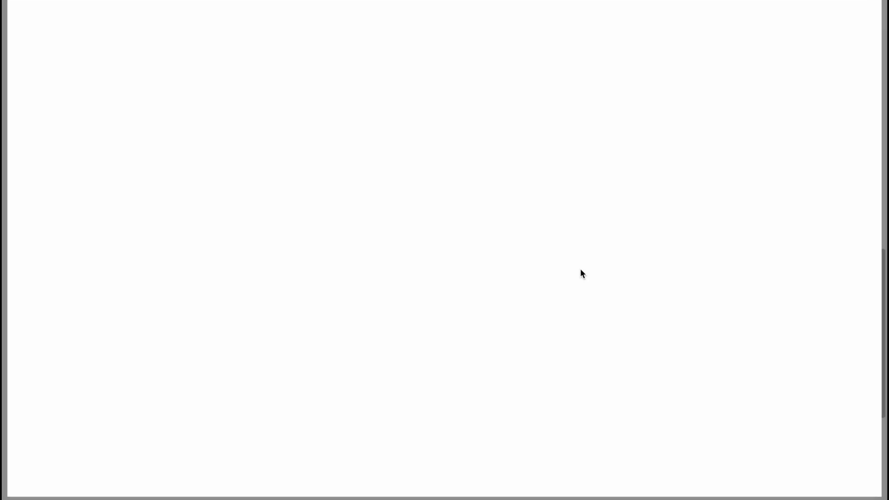
{"action": "left_click_drag", "start_coordinate": [800, 203], "coordinate": [815, 203]}
{"action": "left_click_drag", "start_coordinate": [800, 155], "coordinate": [871, 156]}
{"action": "left_click_drag", "start_coordinate": [728, 250], "coordinate": [835, 251]}
- Save the permanent photo edits, close the gallery editor and exit edit mode
{"action": "left_click", "coordinate": [35, 20]}
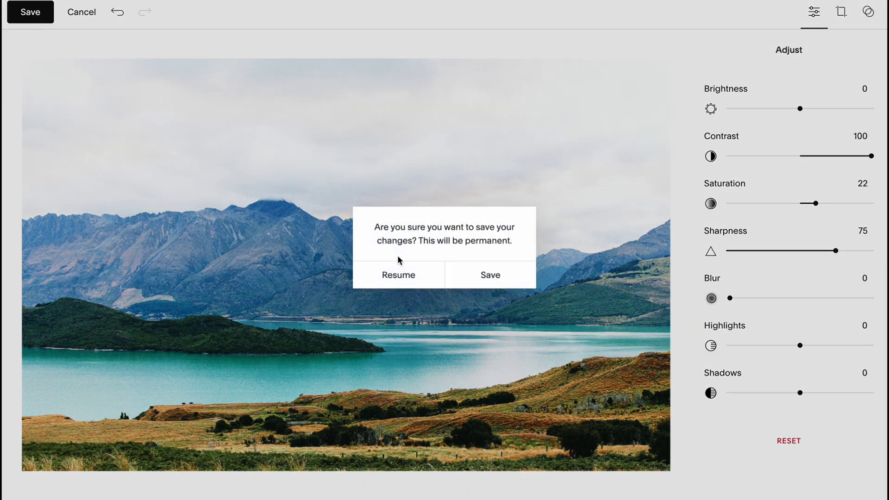
{"action": "left_click", "coordinate": [491, 276]}
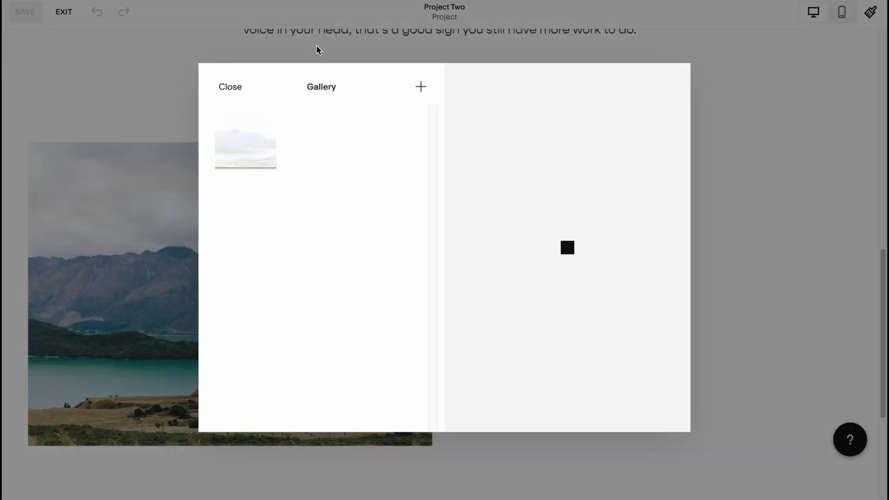
{"action": "left_click", "coordinate": [235, 90]}
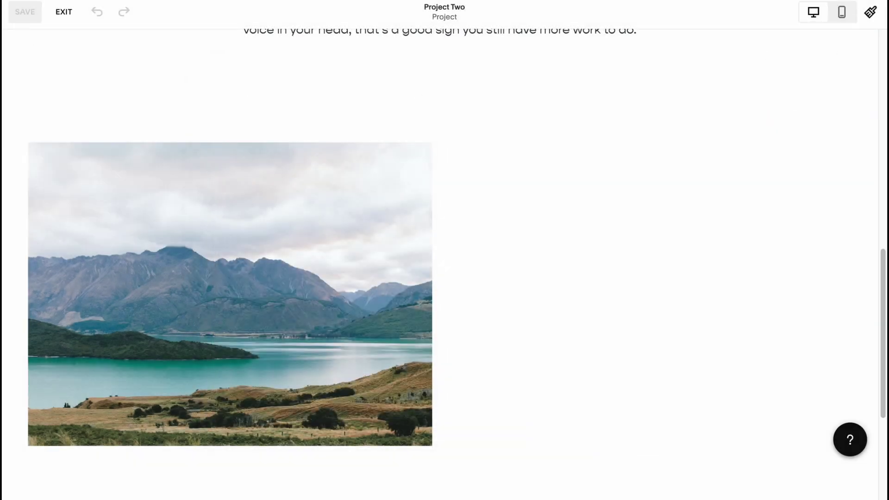
{"action": "left_click", "coordinate": [64, 12]}
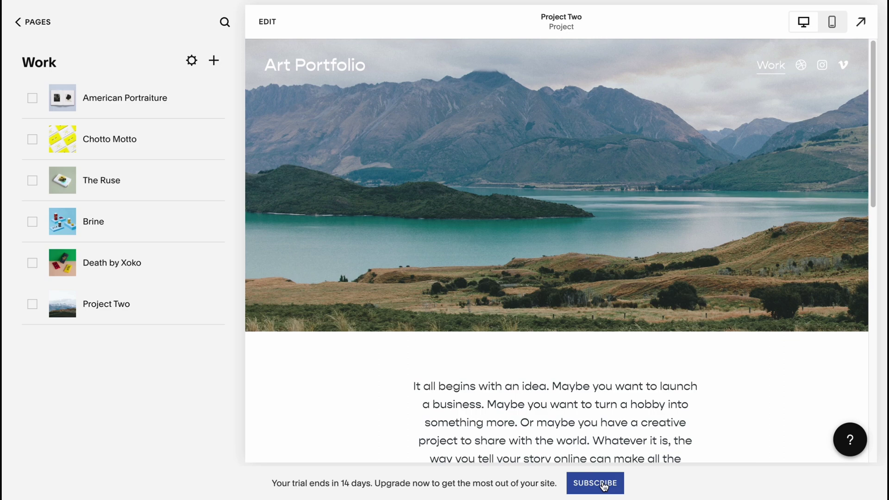
- Open Select a Plan from the trial banner and compare the Personal, Business and Commerce plan features
{"action": "left_click", "coordinate": [595, 483]}
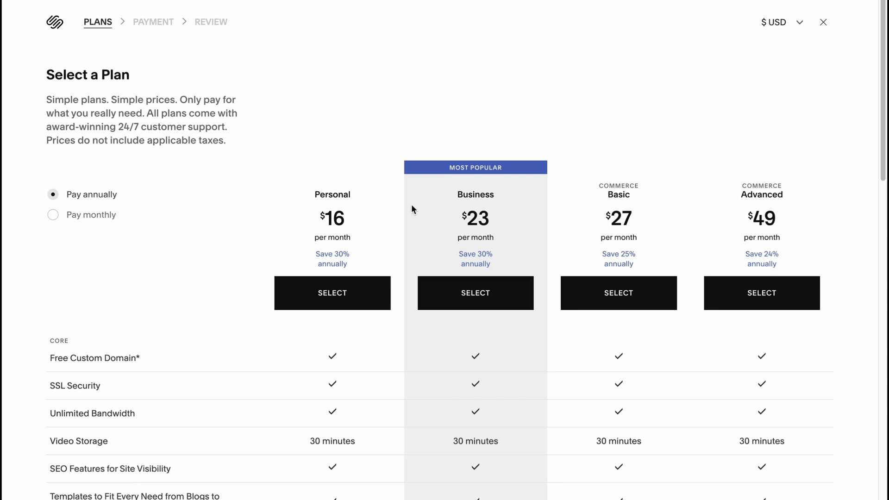
{"action": "scroll", "coordinate": [389, 241], "scroll_direction": "down", "scroll_amount": 1}
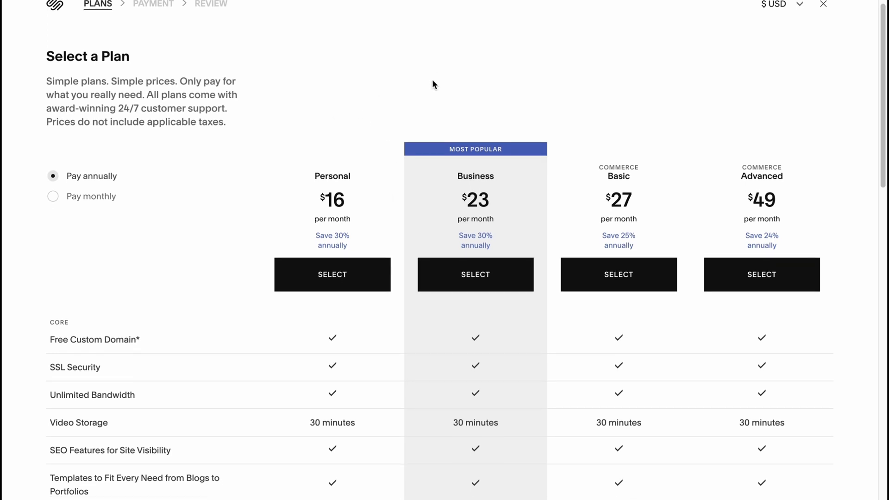
{"action": "scroll", "coordinate": [443, 96], "scroll_direction": "down", "scroll_amount": 3}
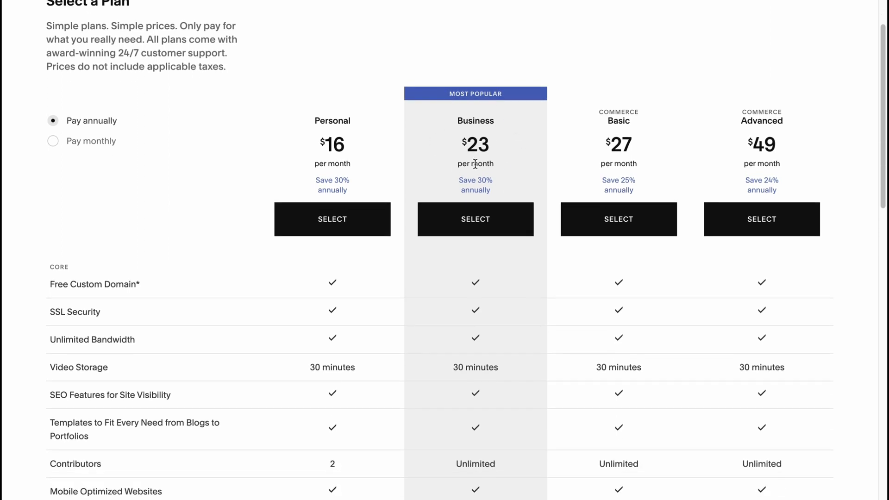
{"action": "scroll", "coordinate": [332, 264], "scroll_direction": "down", "scroll_amount": 5}
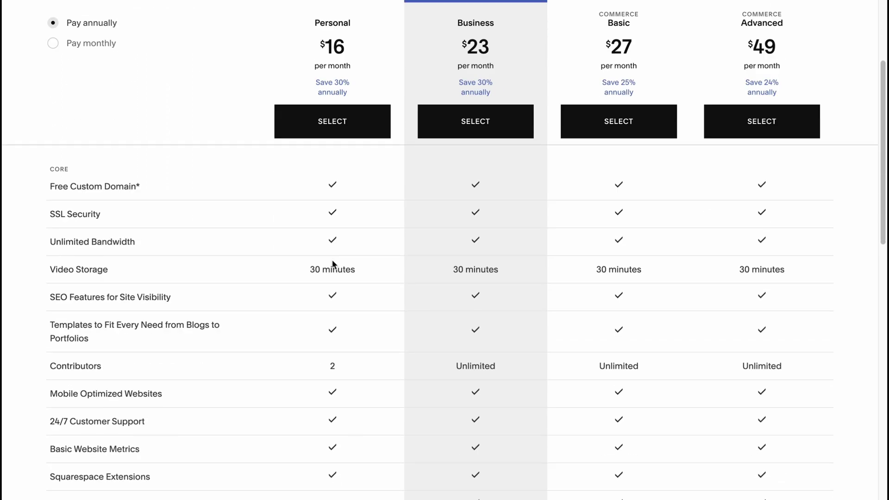
{"action": "scroll", "coordinate": [332, 264], "scroll_direction": "down", "scroll_amount": 1}
{"action": "scroll", "coordinate": [333, 264], "scroll_direction": "down", "scroll_amount": 1}
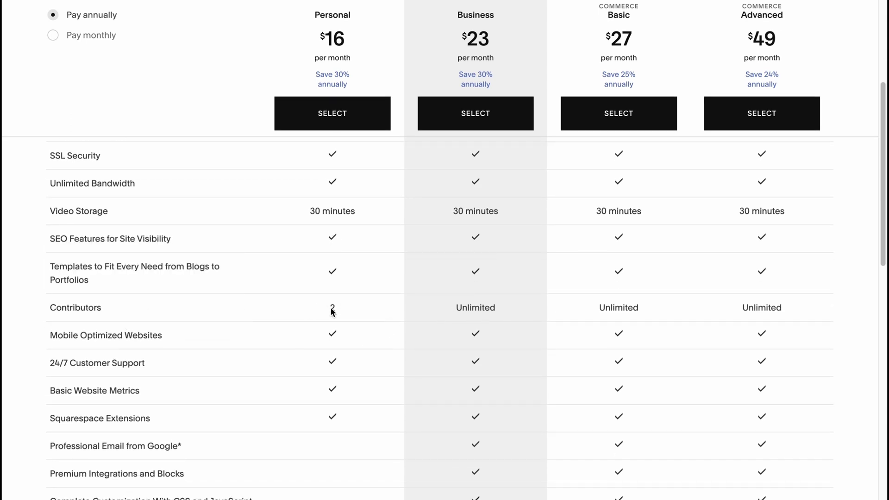
{"action": "scroll", "coordinate": [363, 312], "scroll_direction": "down", "scroll_amount": 4}
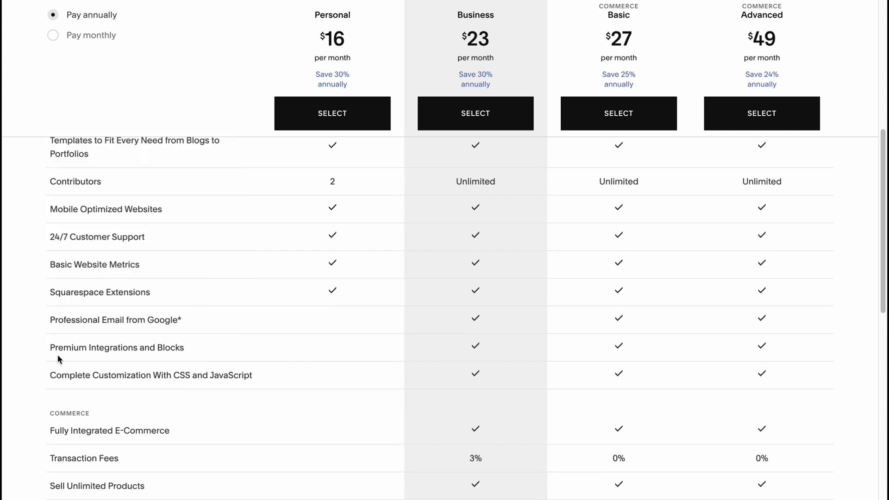
{"action": "mouse_move", "coordinate": [74, 351]}
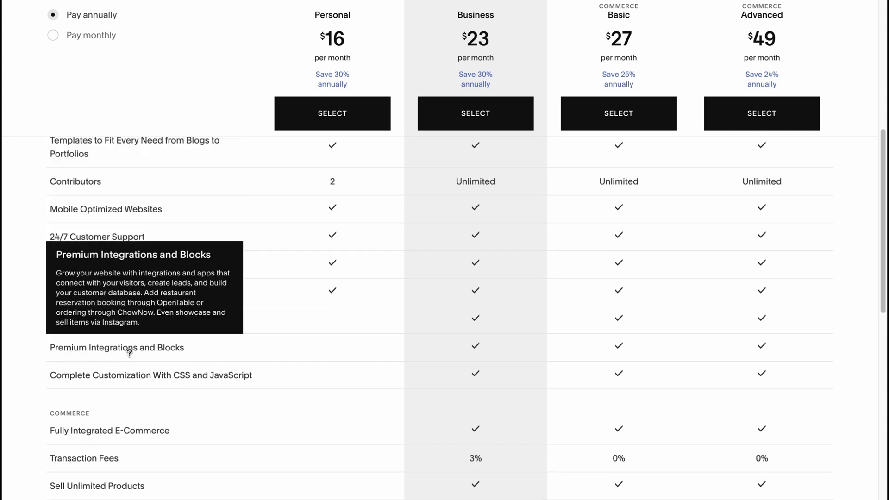
{"action": "mouse_move", "coordinate": [119, 378]}
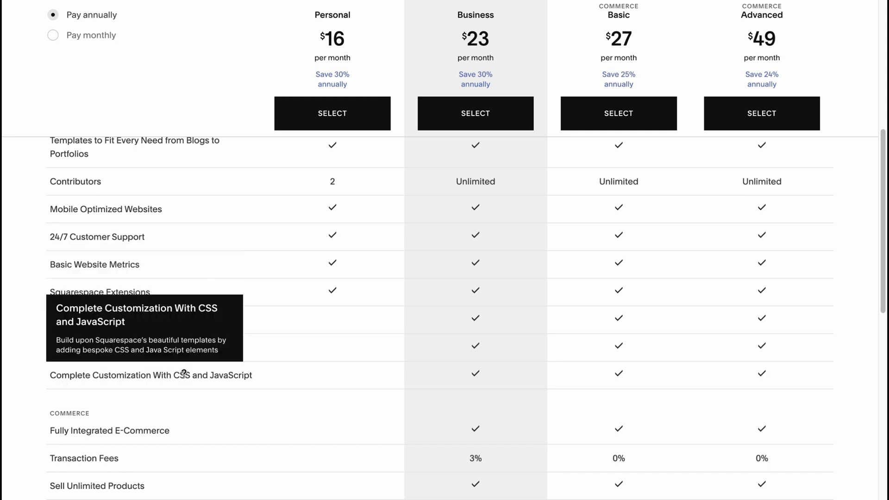
{"action": "scroll", "coordinate": [258, 387], "scroll_direction": "down", "scroll_amount": 8}
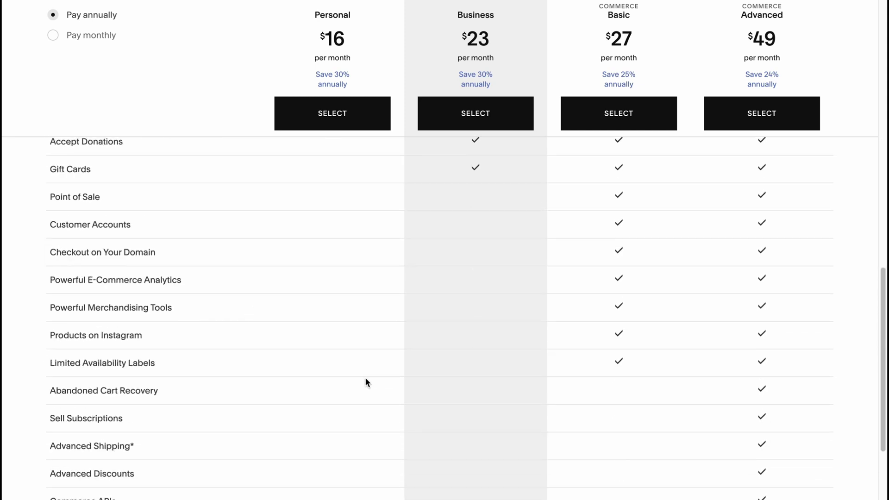
{"action": "scroll", "coordinate": [377, 282], "scroll_direction": "up", "scroll_amount": 3}
{"action": "scroll", "coordinate": [396, 286], "scroll_direction": "up", "scroll_amount": 5}
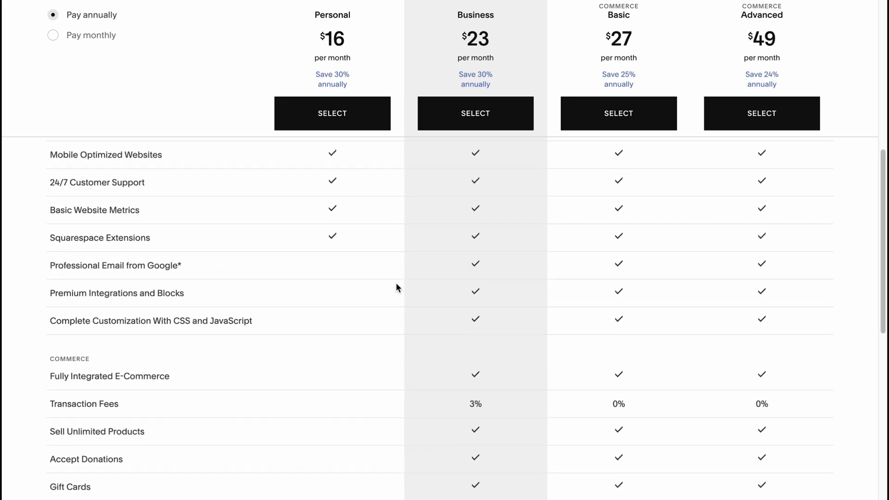
{"action": "scroll", "coordinate": [396, 287], "scroll_direction": "up", "scroll_amount": 5}
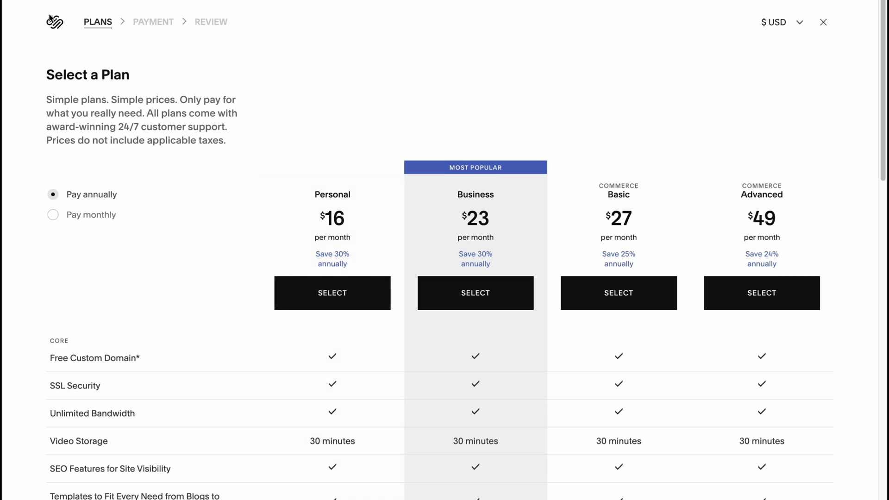
- Close the plan page and navigate back through Pages to the main Home menu
{"action": "left_click", "coordinate": [824, 24]}
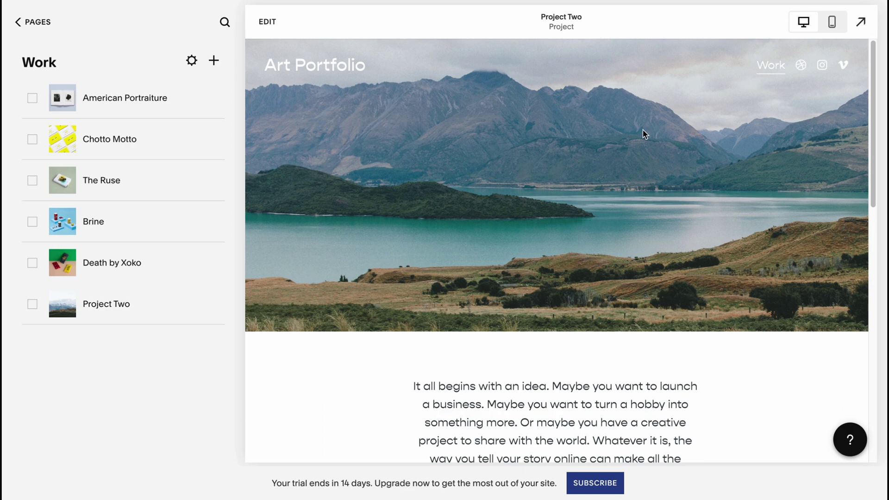
{"action": "left_click", "coordinate": [35, 21]}
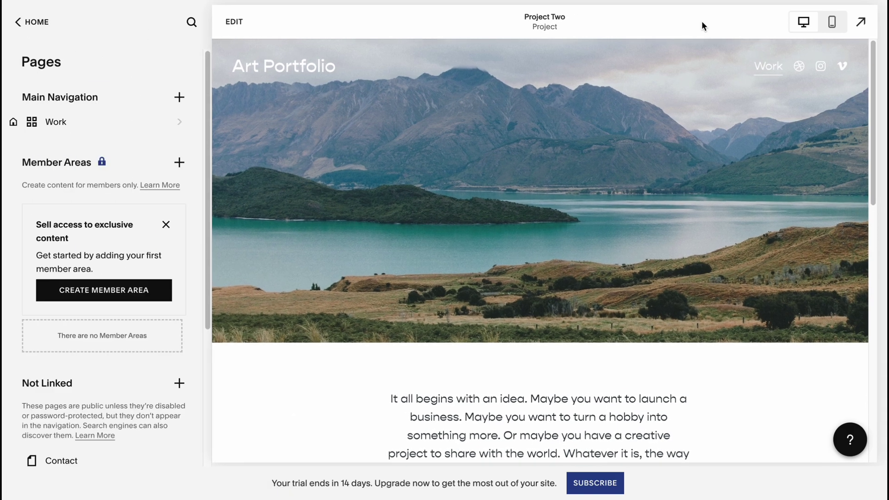
{"action": "left_click", "coordinate": [21, 22]}
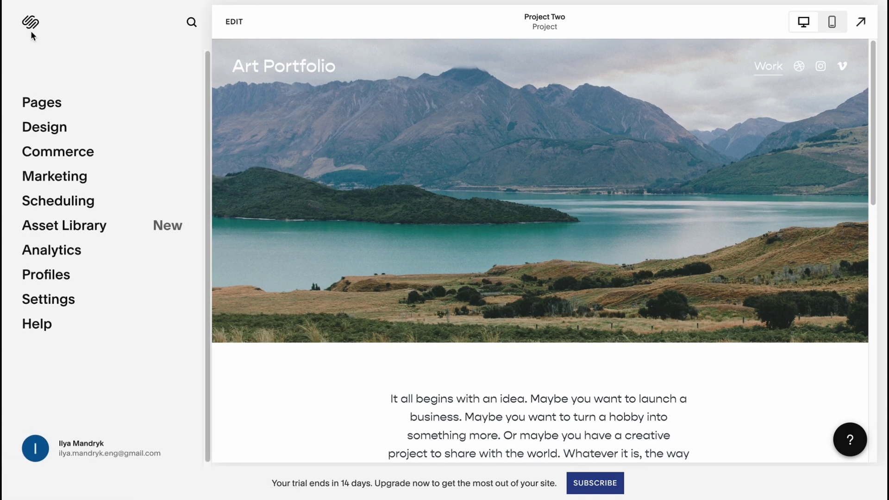